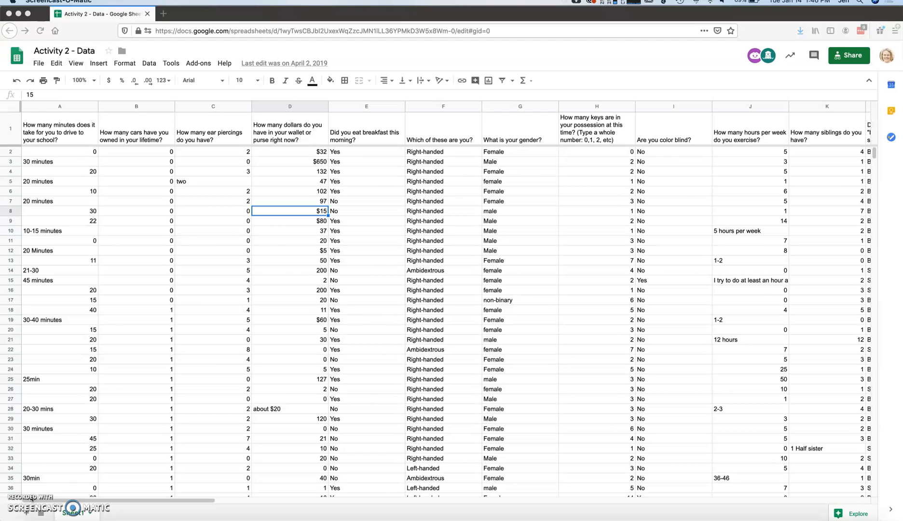
Make a copy of the spreadsheet named "Example Activity 2 - Data" in the 243 Activities folder.
left_click(40, 63)
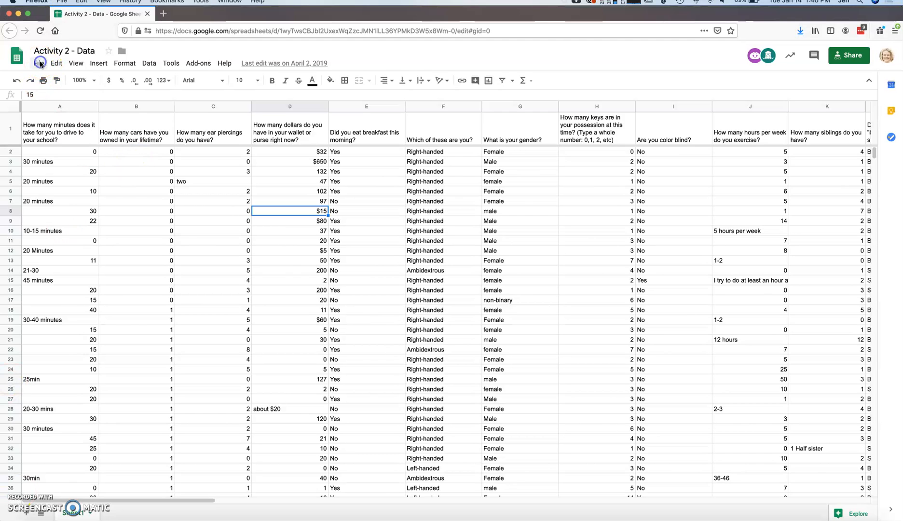
left_click(39, 63)
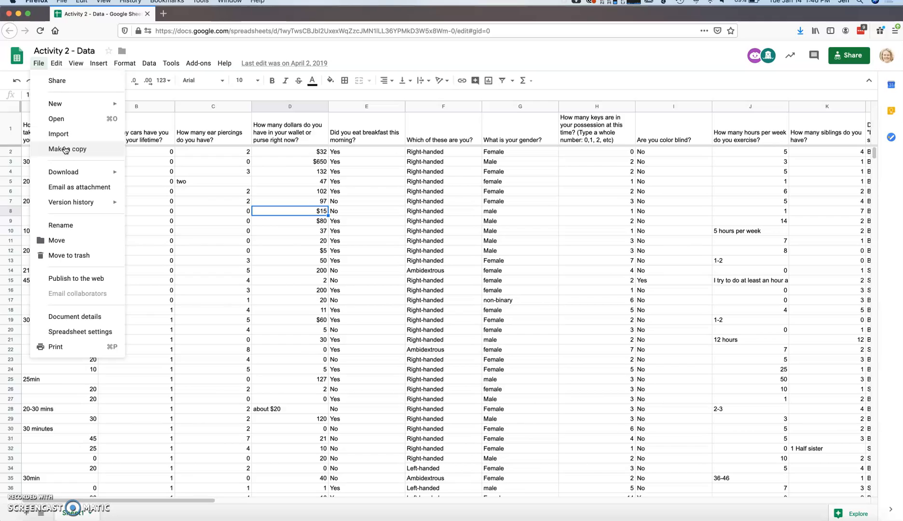
left_click(85, 173)
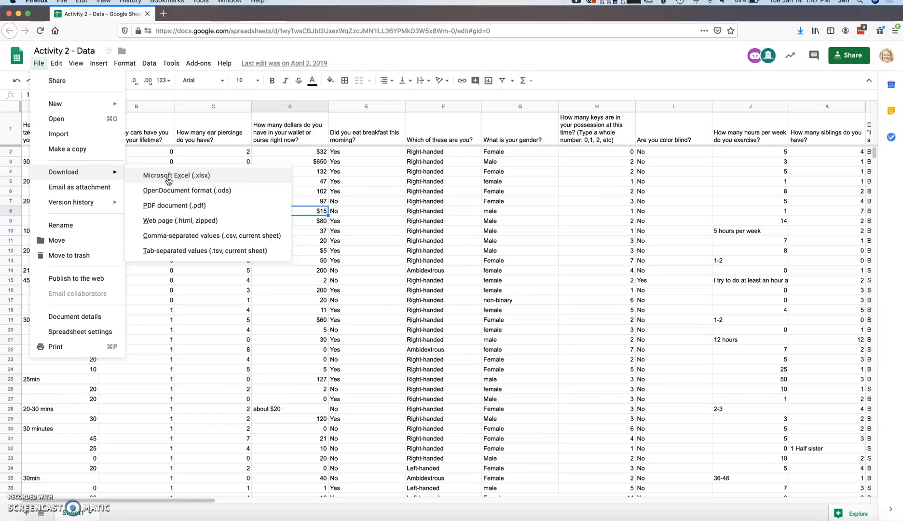
left_click(88, 148)
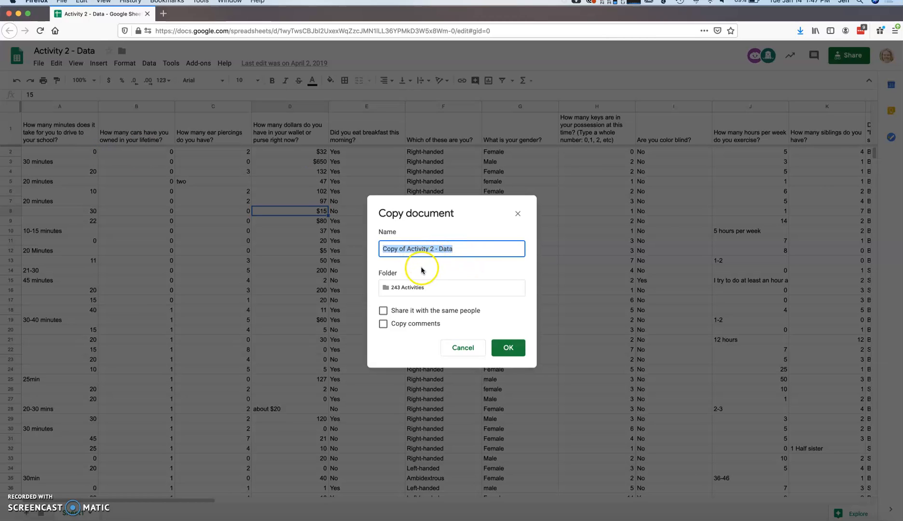
left_click(406, 248)
left_click_drag(407, 249, 379, 248)
key("BackSpace")
type("Example")
left_click(508, 347)
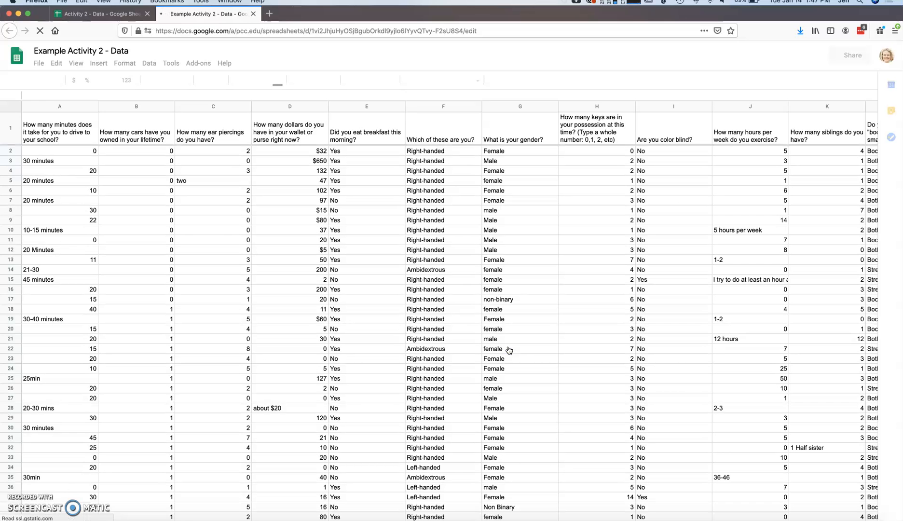
Look through the driving-time answers in column A of the copied sheet, checking how numeric and text entries are formatted.
left_click(323, 224)
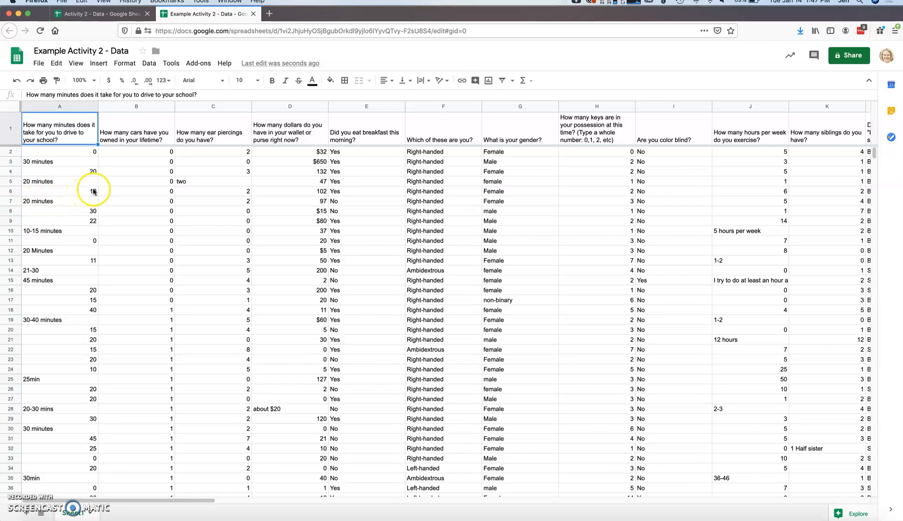
left_click(38, 182)
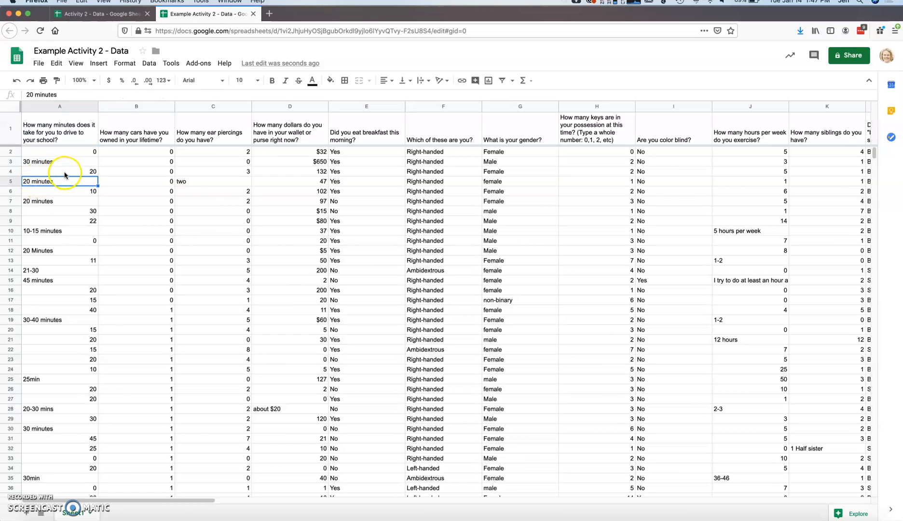
left_click(85, 172)
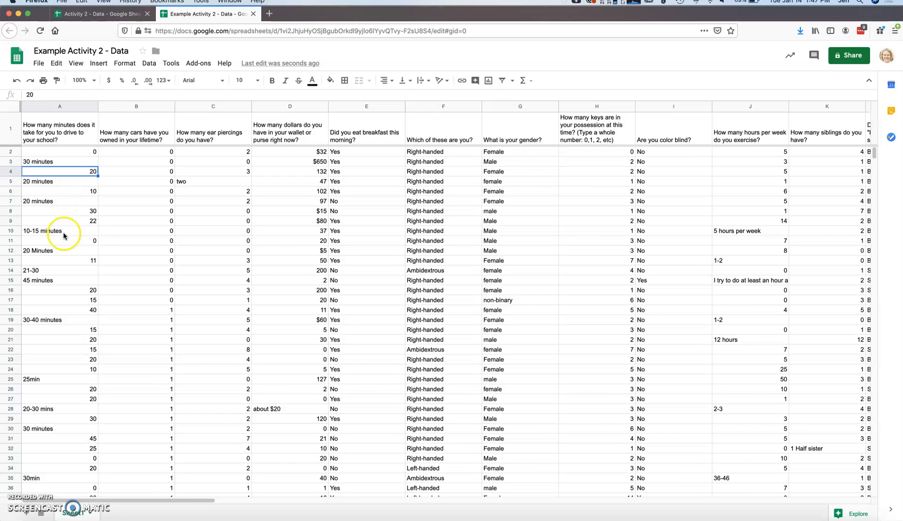
scroll(66, 246, "down", 10)
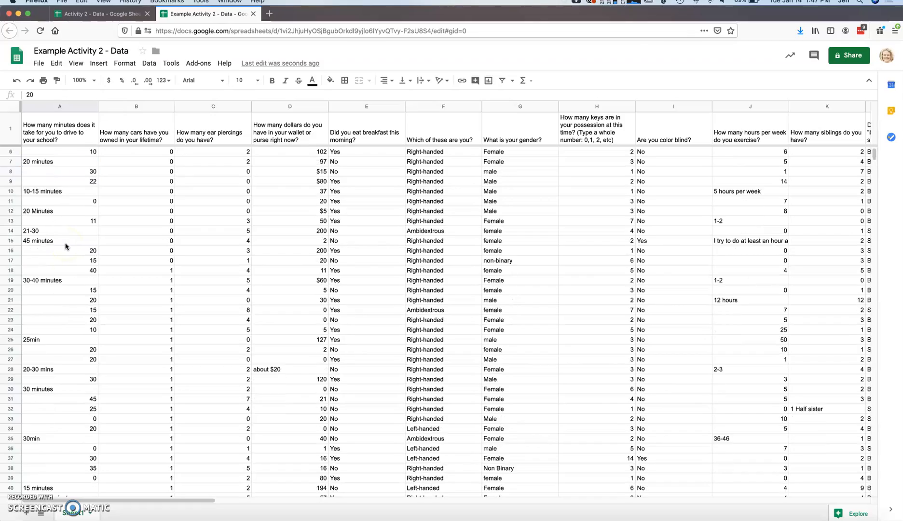
scroll(66, 246, "down", 12)
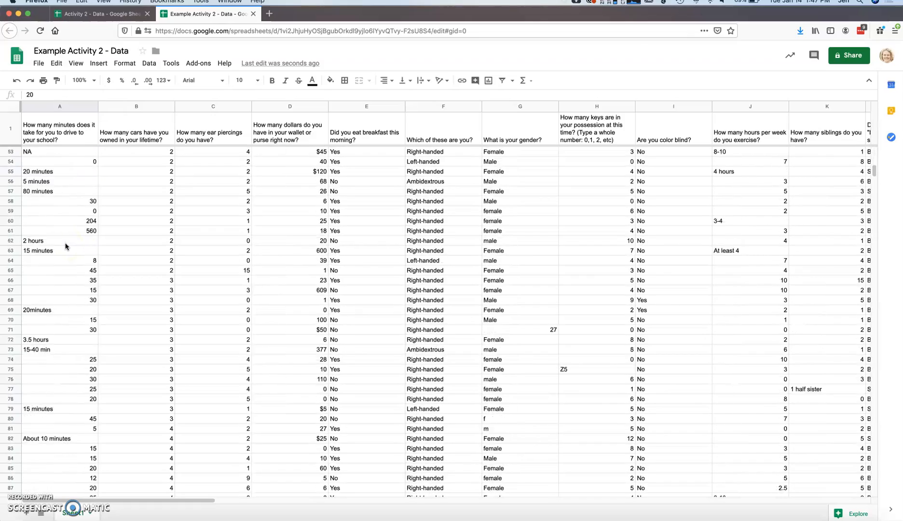
scroll(65, 246, "up", 15)
scroll(66, 246, "up", 8)
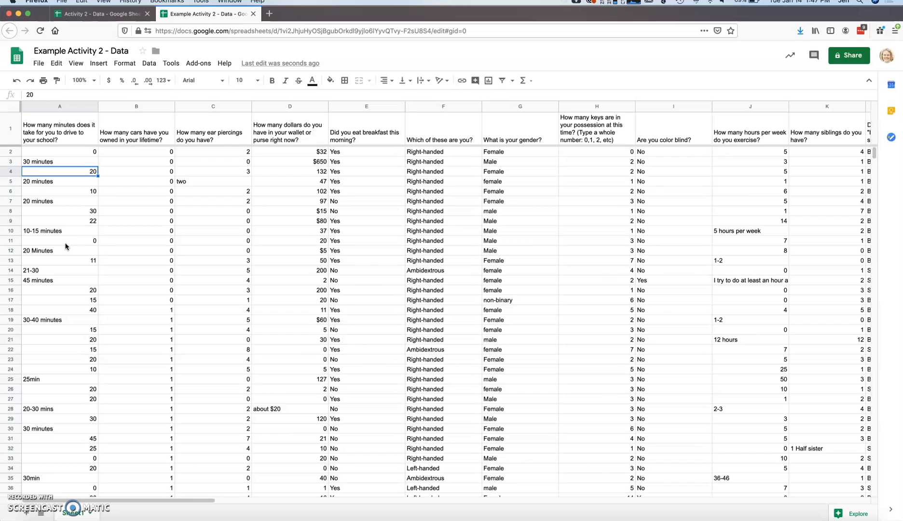
left_click(55, 163)
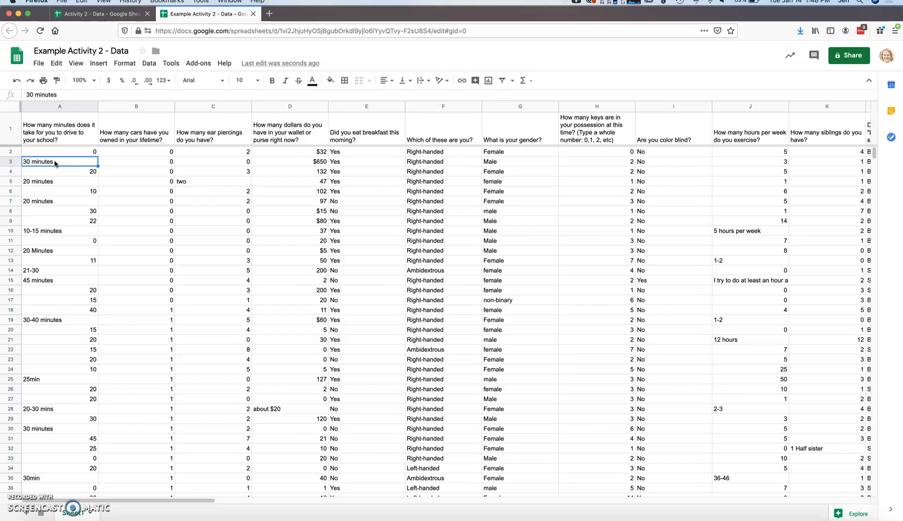
Sort the sheet A → Z by column A, the minutes taken to drive to school.
left_click(85, 98)
left_click(92, 108)
left_click(93, 108)
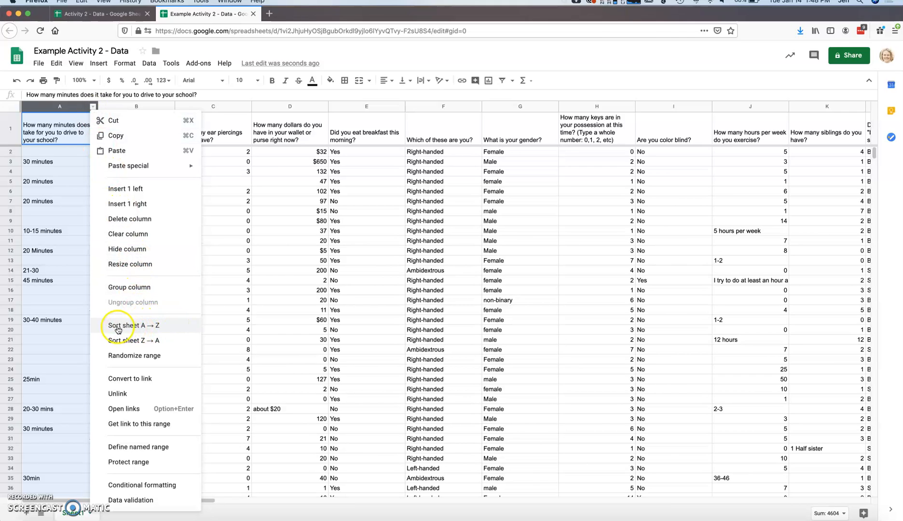
left_click(157, 328)
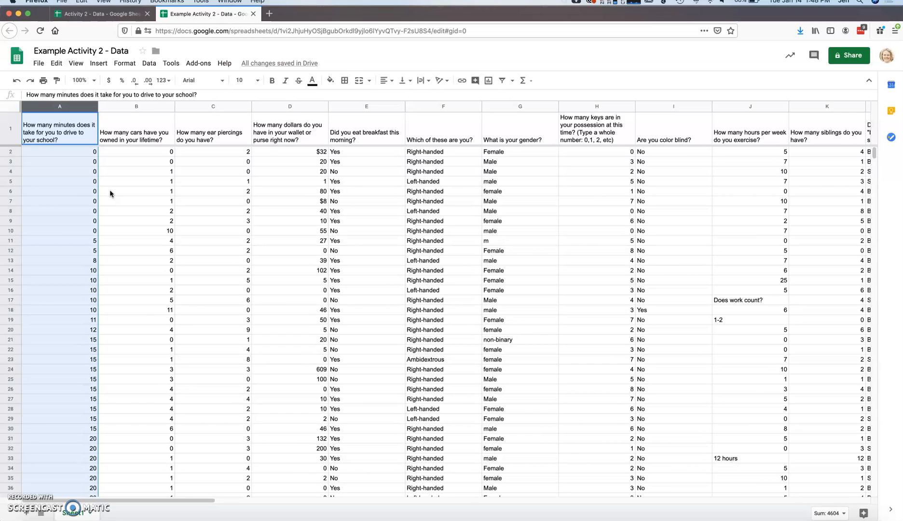
Examine the sorted driving times in column A down to the last row, looking for answers entered as text.
left_click(114, 222)
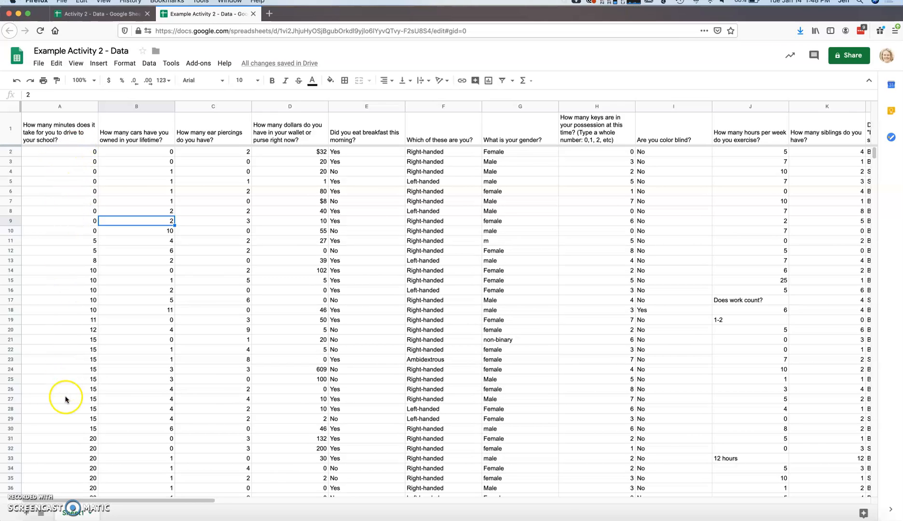
scroll(65, 398, "down", 2)
scroll(65, 399, "down", 11)
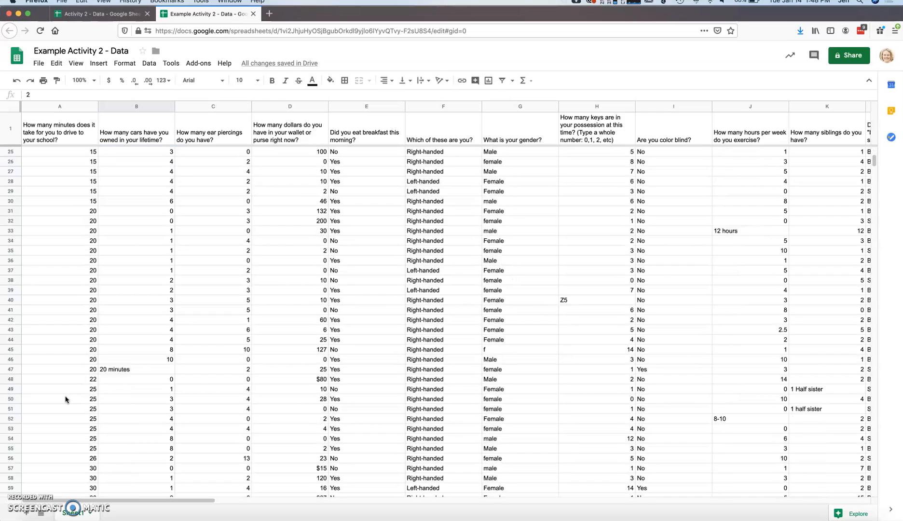
scroll(65, 398, "down", 7)
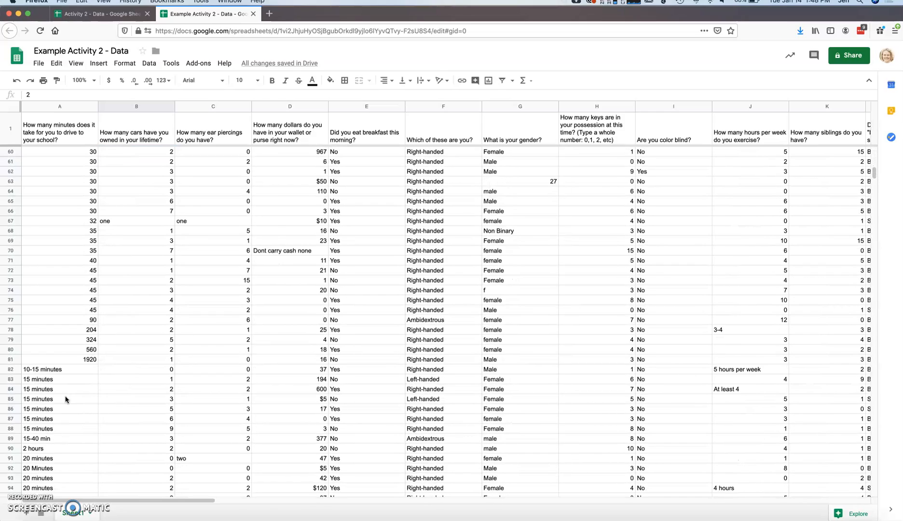
scroll(65, 399, "down", 1)
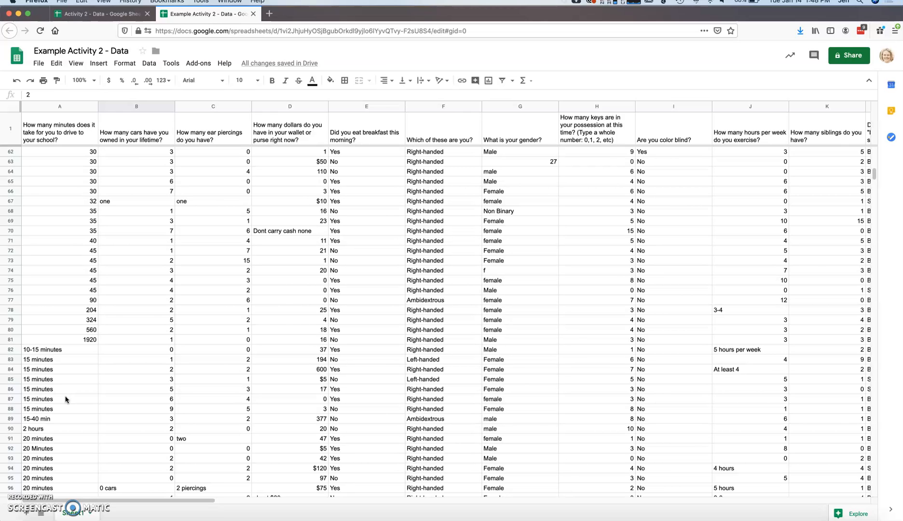
scroll(75, 363, "down", 4)
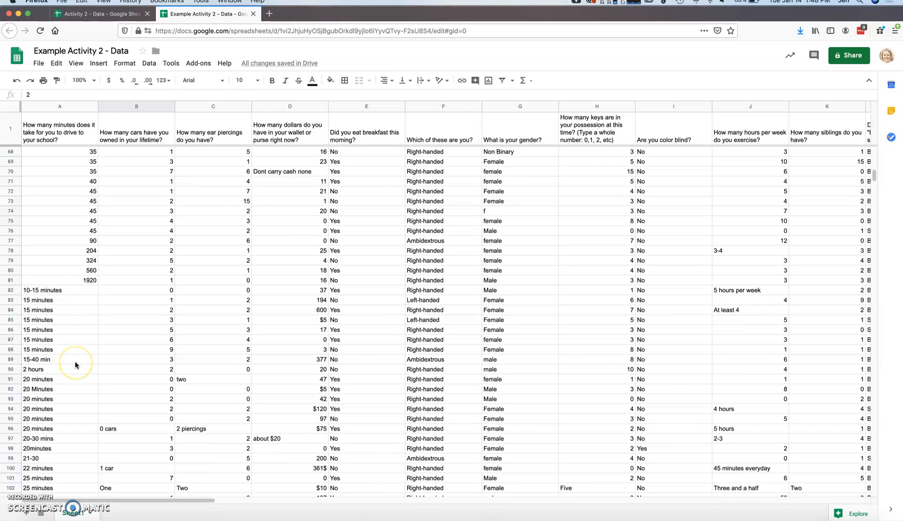
scroll(75, 365, "down", 3)
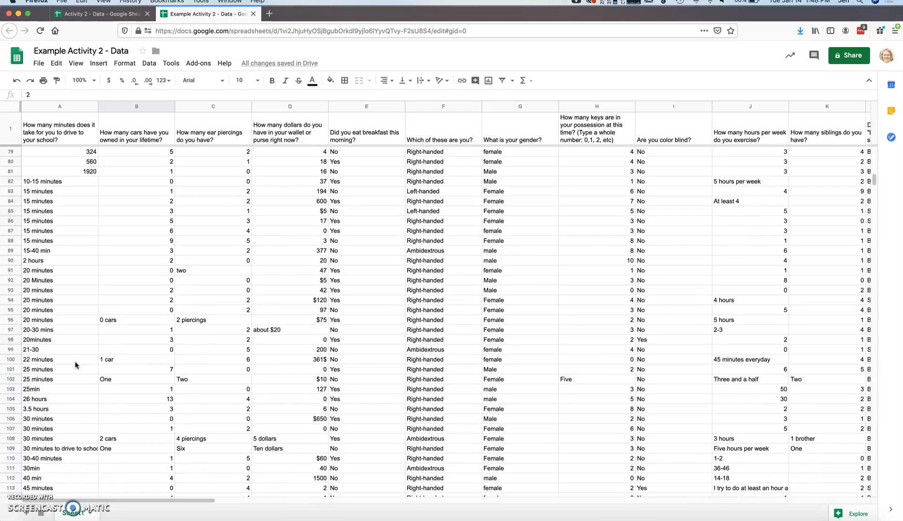
scroll(69, 392, "down", 2)
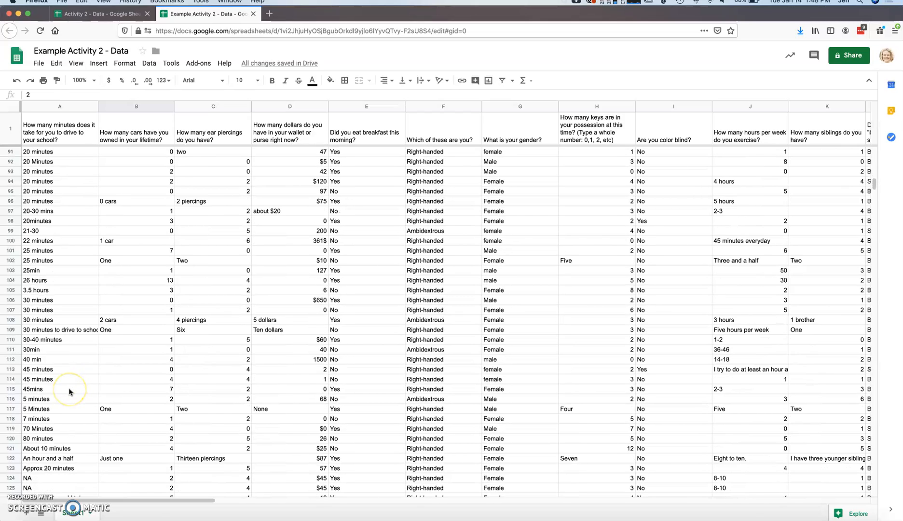
scroll(69, 391, "up", 5)
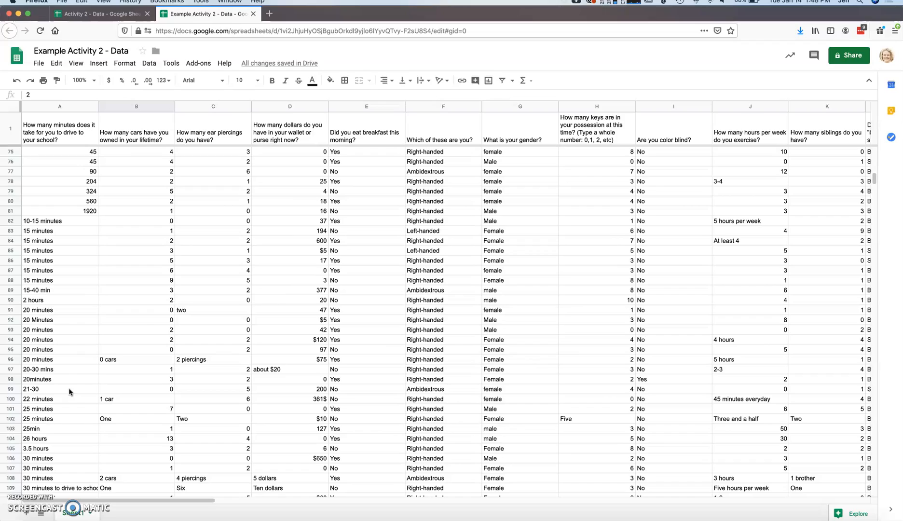
scroll(66, 411, "down", 4)
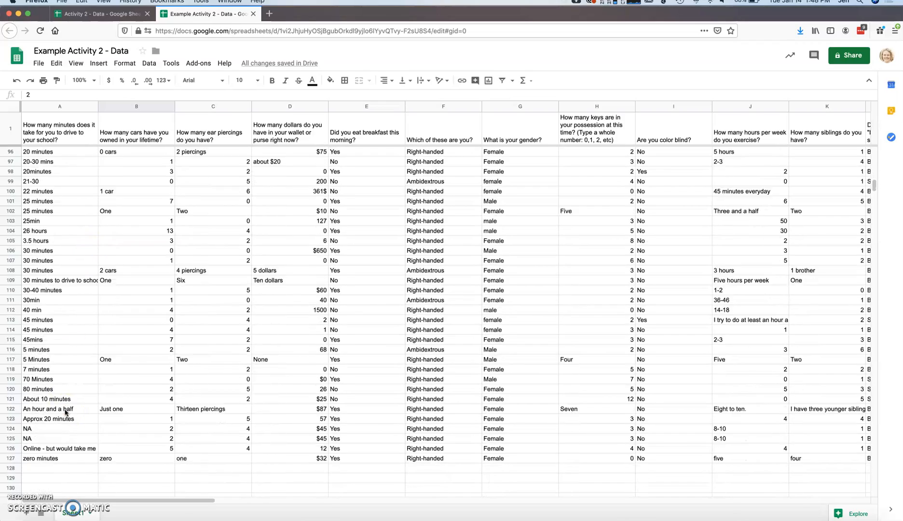
scroll(65, 411, "up", 5)
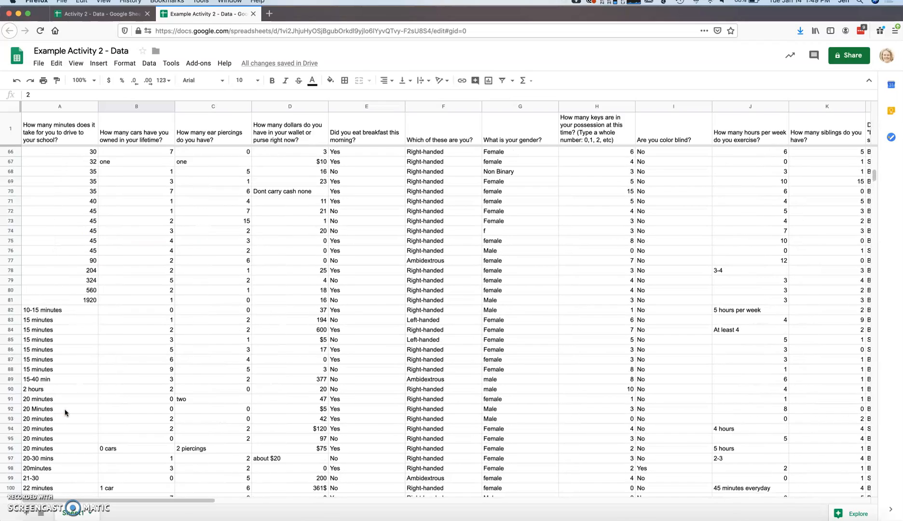
Replace the driving-time range in cell A82 with its midpoint, 12.5.
left_click(79, 309)
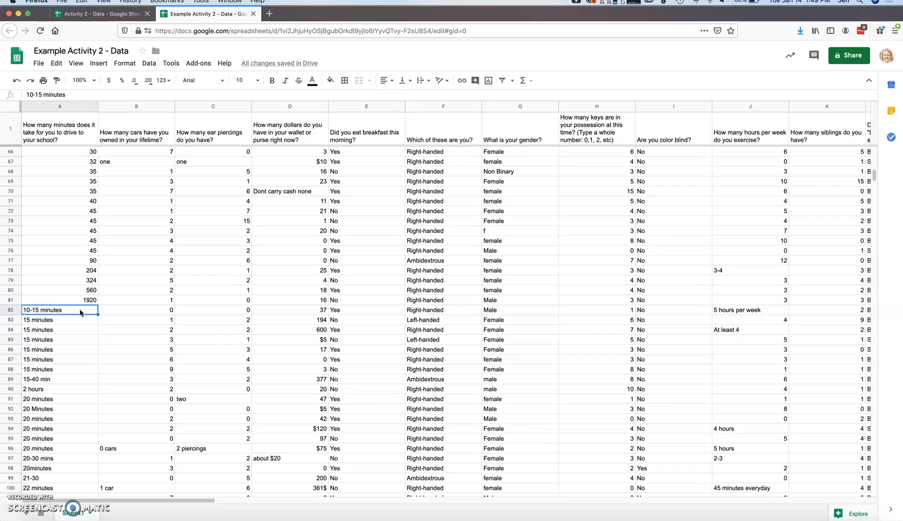
type("1")
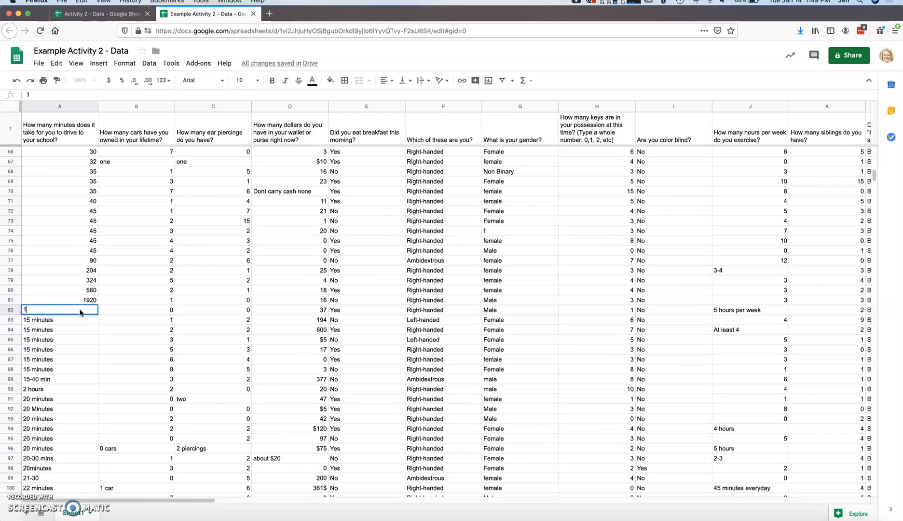
type("2.5")
key("Return")
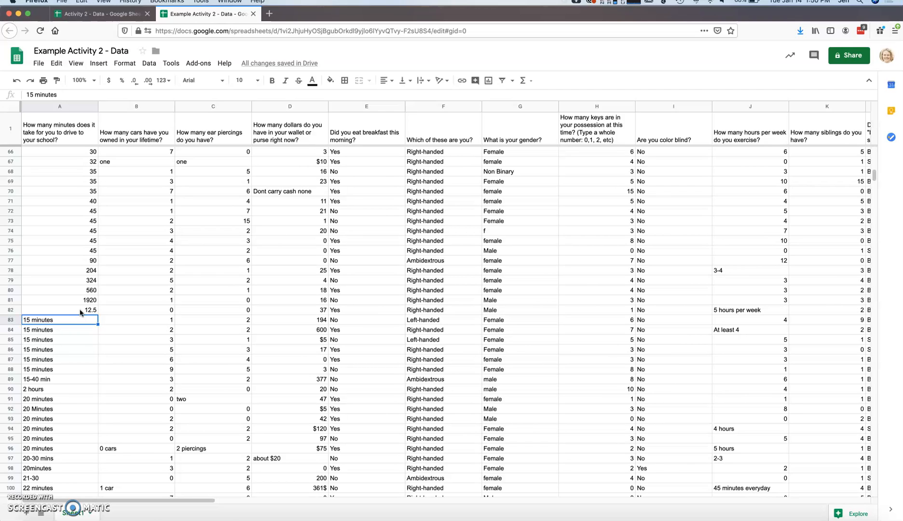
Enter 15 as a plain number in cell A83 and fill it down through A88.
type("15")
key("Return")
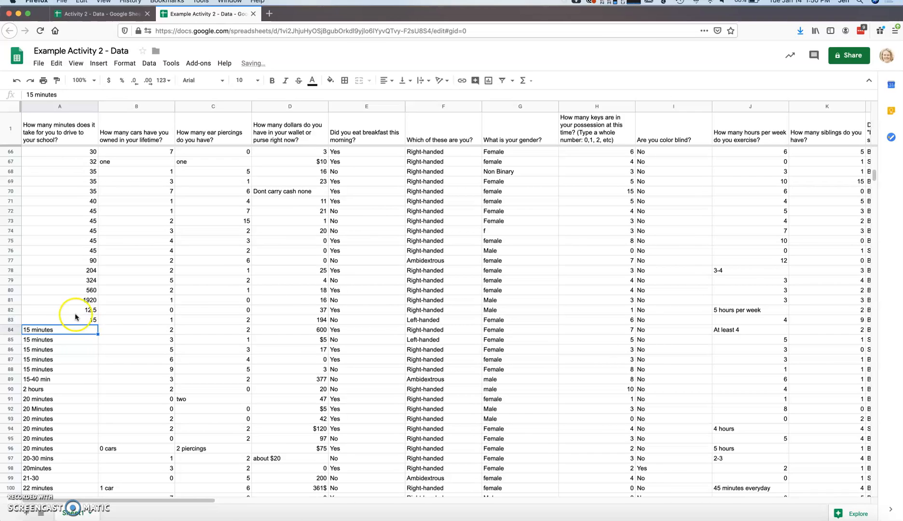
left_click(92, 319)
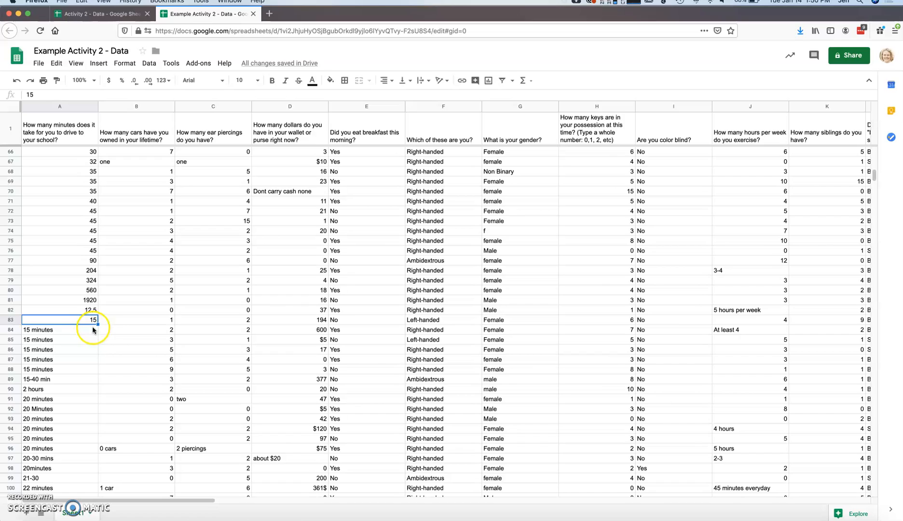
left_click(97, 325)
left_click_drag(97, 324, 93, 369)
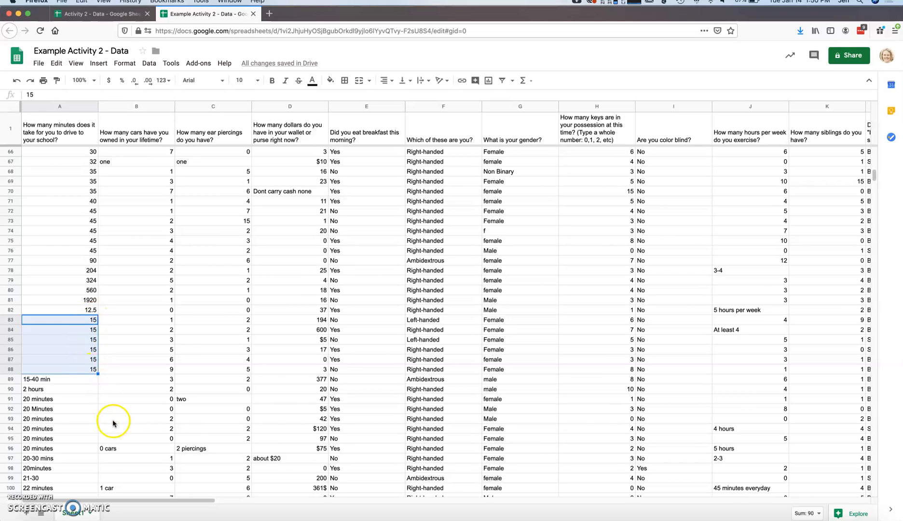
Replace the text driving times with plain numbers, entering 27.5 in cell A89 and 160 in A90.
scroll(113, 423, "down", 1)
left_click(60, 359)
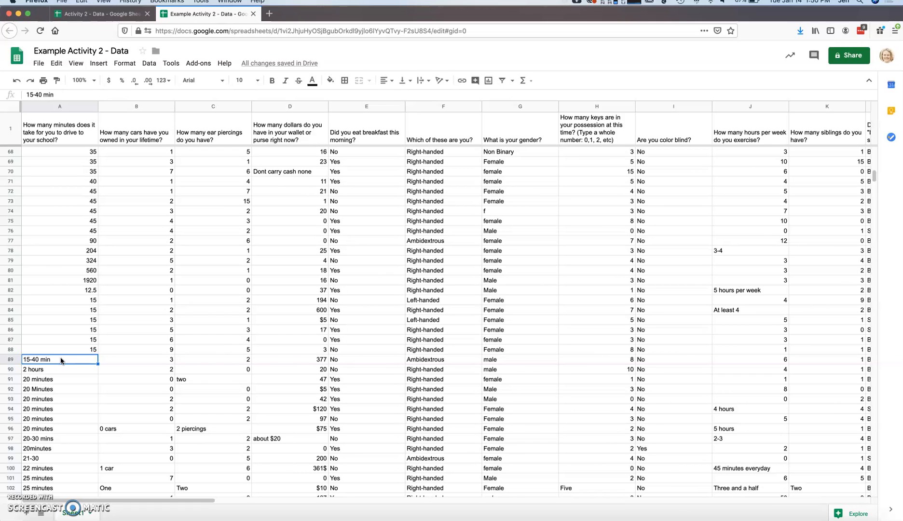
type("27.5")
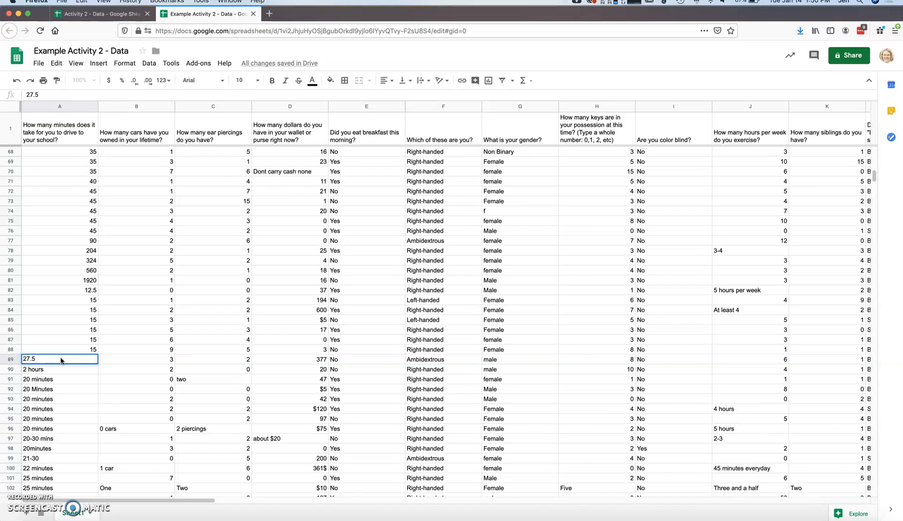
key("Return")
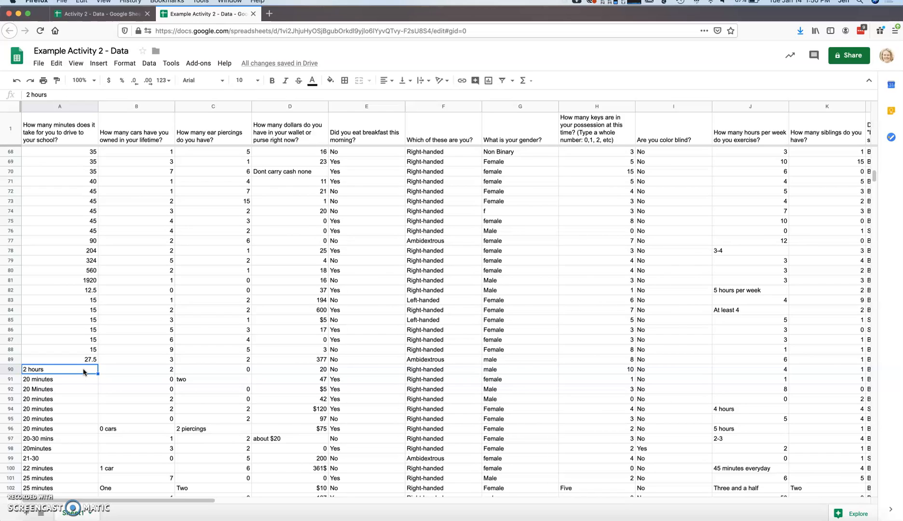
type("120")
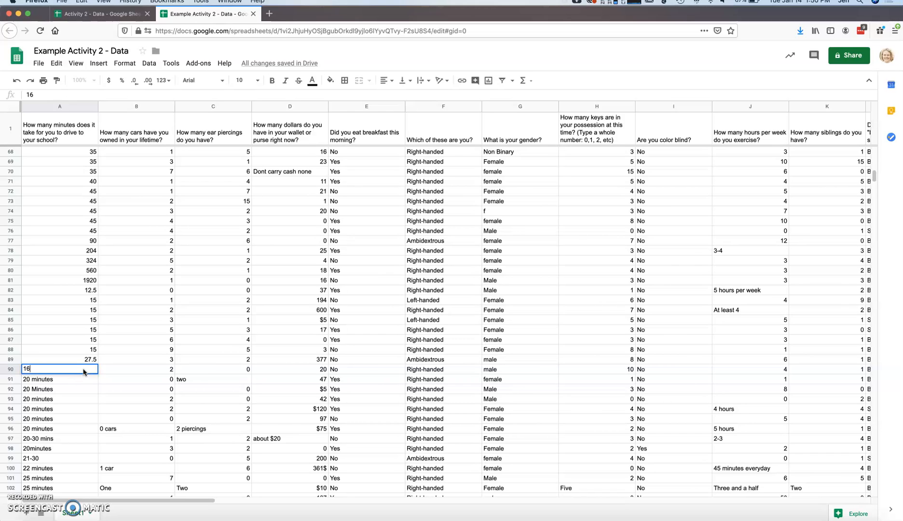
key("Return")
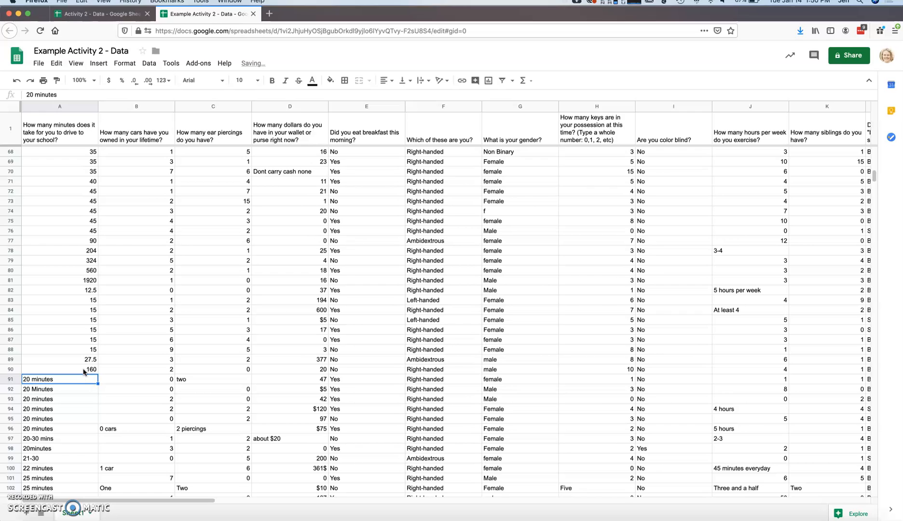
Enter 20 as a plain number in cell A91 and fill it down through A96.
type("20")
key("Return")
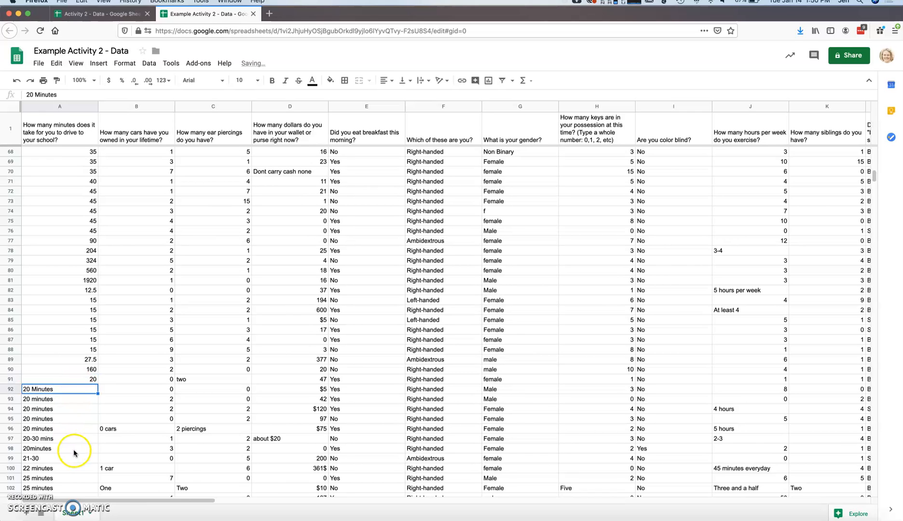
scroll(72, 451, "down", 3)
left_click(92, 313)
left_click_drag(96, 314, 90, 360)
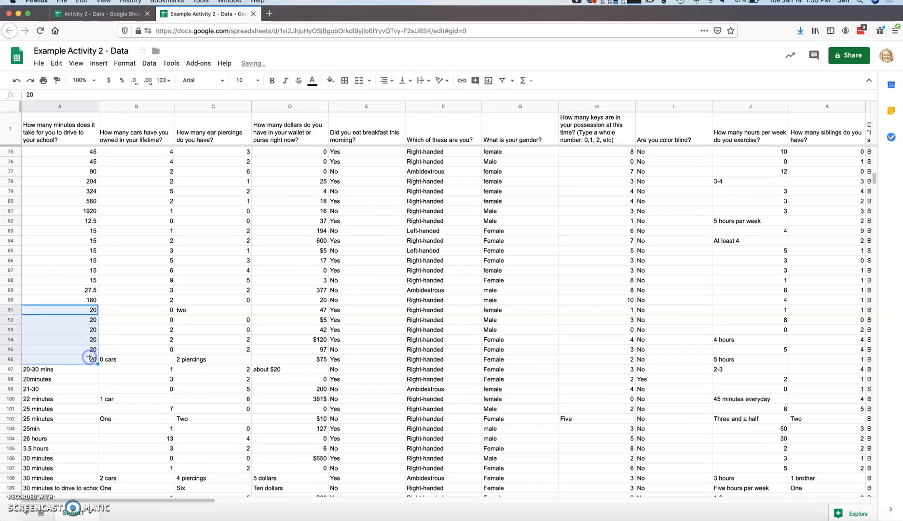
Replace the text driving times in A97 to A99 with the numbers 25, 20 and 25.5.
left_click(72, 369)
type("25")
key("Return")
type("20")
key("Return")
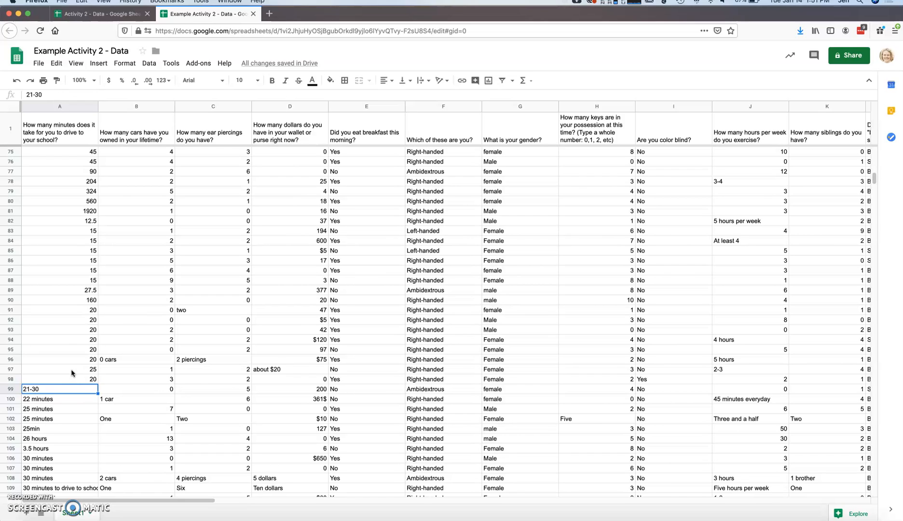
type("25.5")
key("Return")
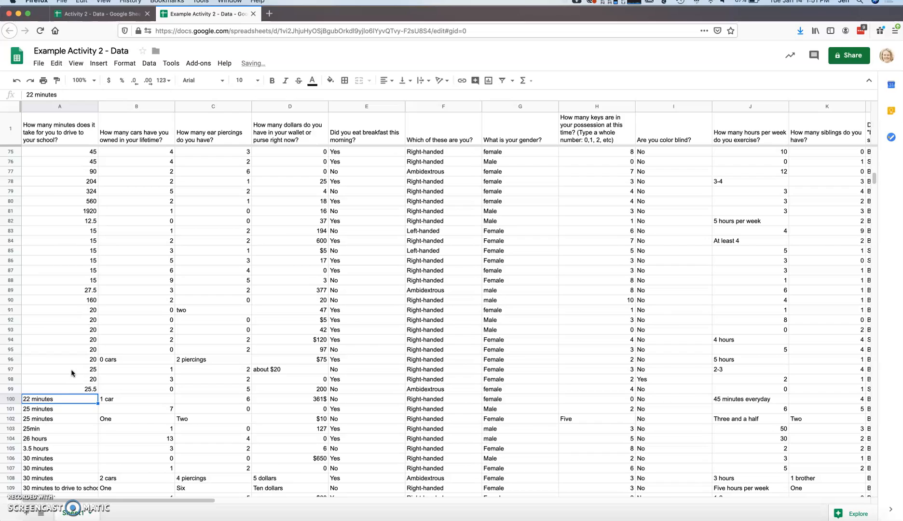
Enter 2 in cell A100 and reduce the driving time in A101 to the plain number 25.
type("2")
key("Return")
key("Return")
type("2")
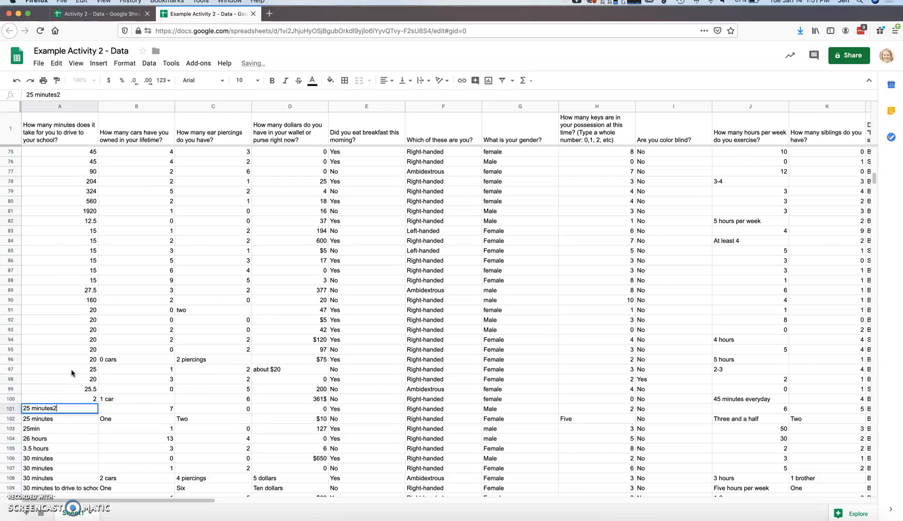
key("BackSpace")
key("BackSpace")
key("BackSpace")
key("BackSpace")
key("BackSpace")
key("BackSpace")
key("BackSpace")
key("BackSpace")
key("BackSpace")
key("BackSpace")
key("BackSpace")
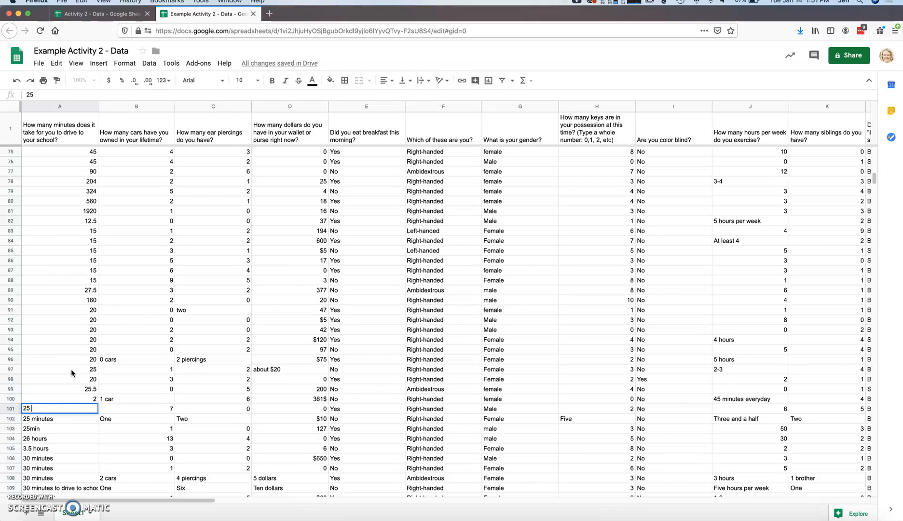
type("25")
key("Return")
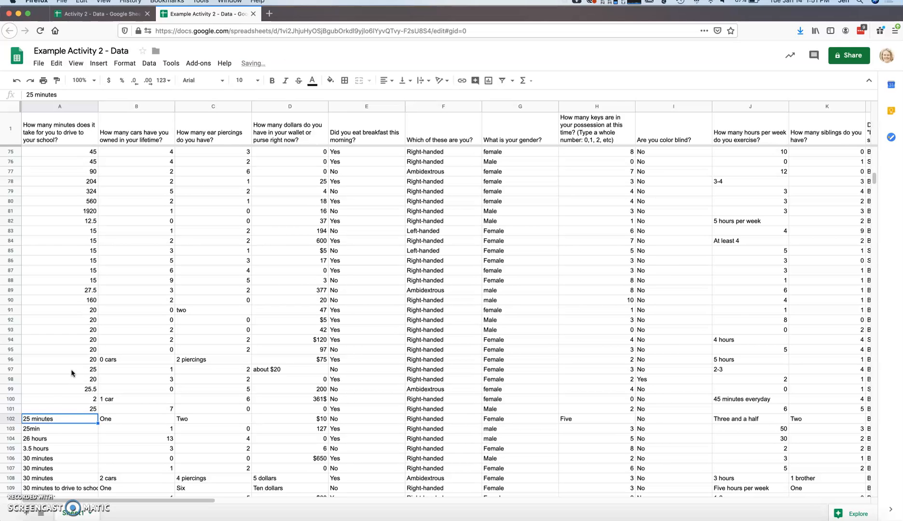
Examine the remaining text driving times in column A from row 102 down to the last row.
scroll(76, 410, "down", 6)
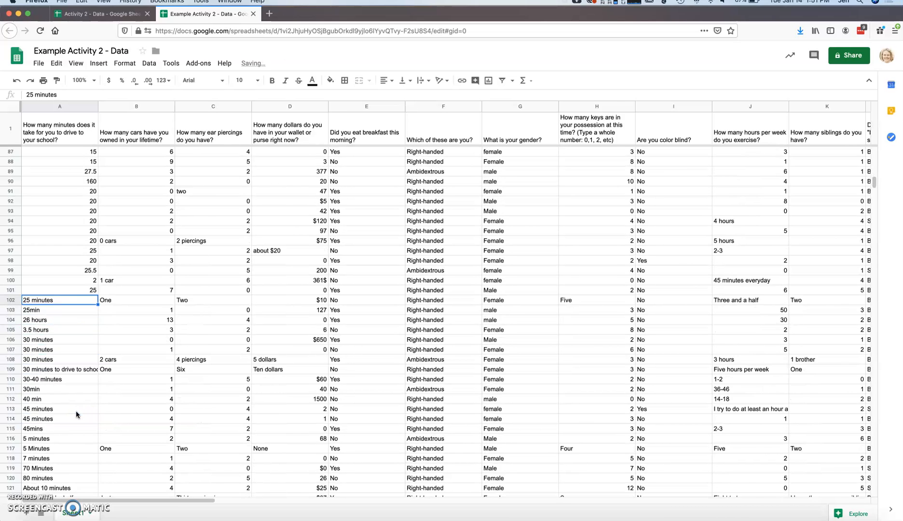
scroll(75, 410, "down", 1)
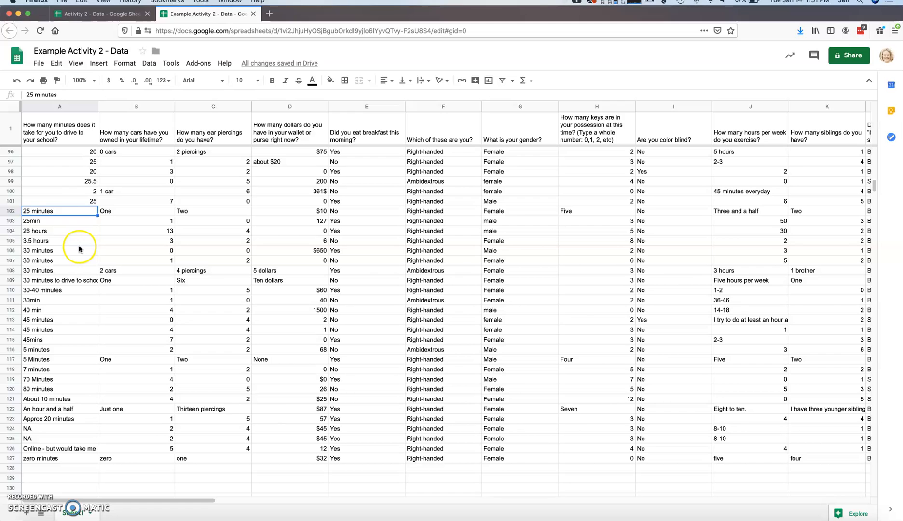
scroll(72, 262, "up", 6)
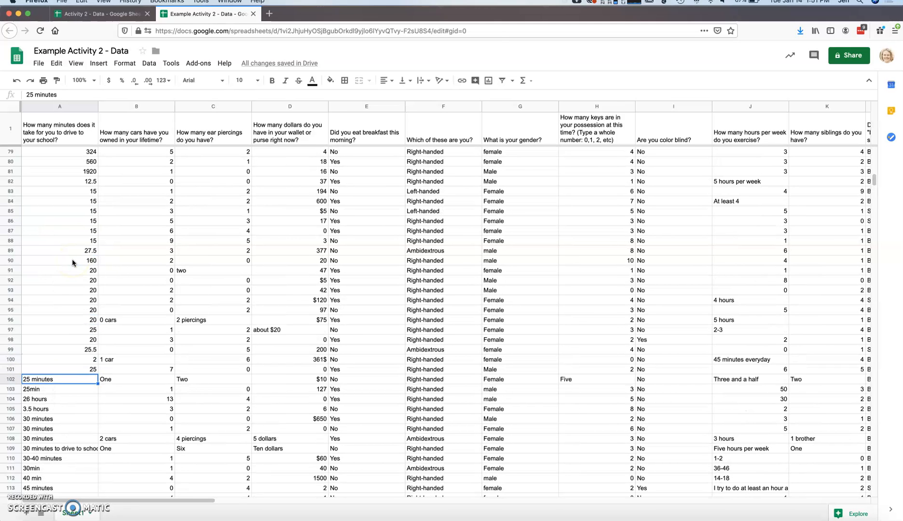
scroll(73, 262, "down", 2)
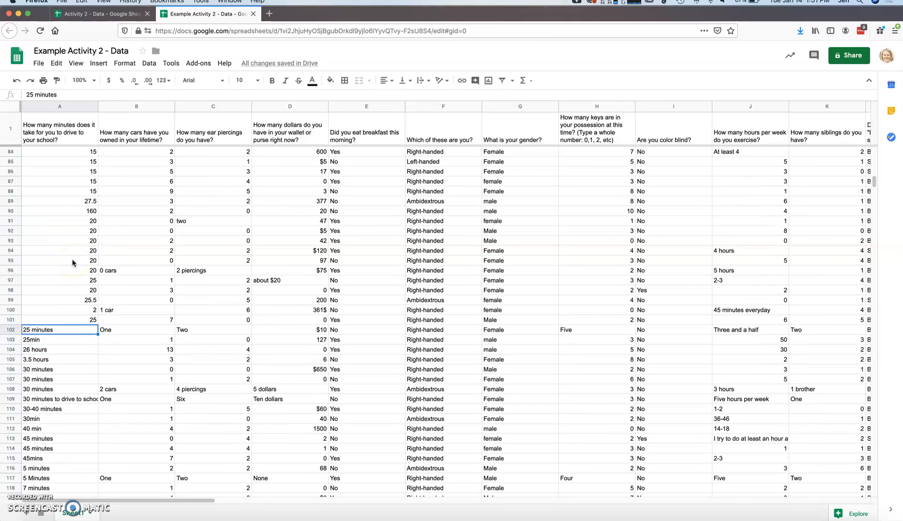
scroll(72, 261, "down", 6)
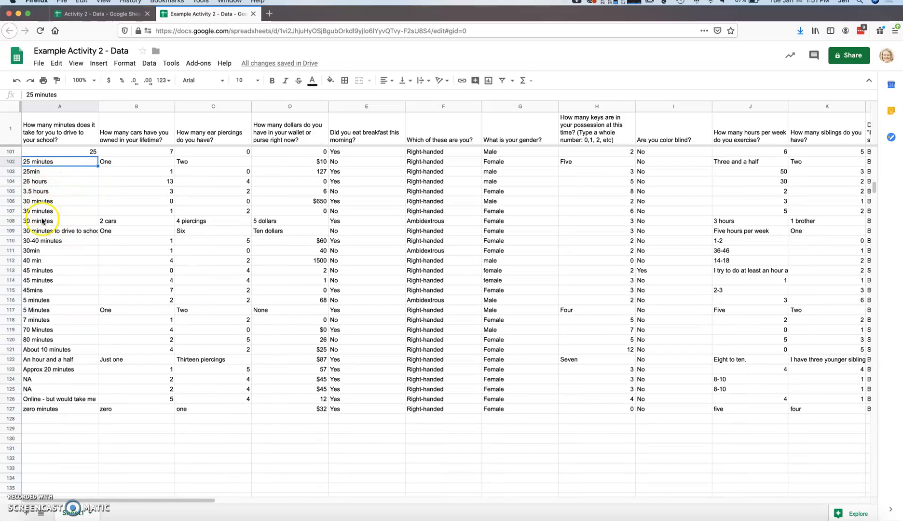
left_click(54, 181)
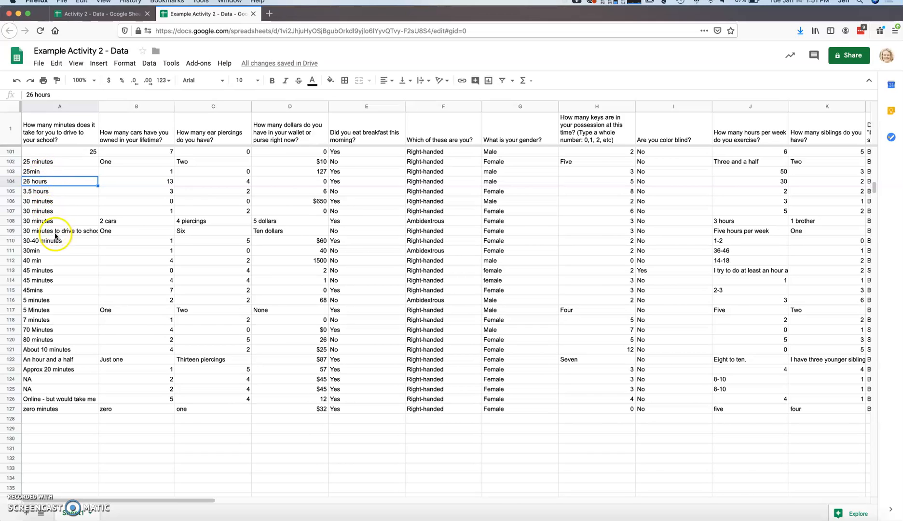
left_click(62, 350)
left_click(63, 360)
left_click(65, 369)
Clear the NA driving-time answers from cells A124 and A125, leaving both blank.
left_click(66, 380)
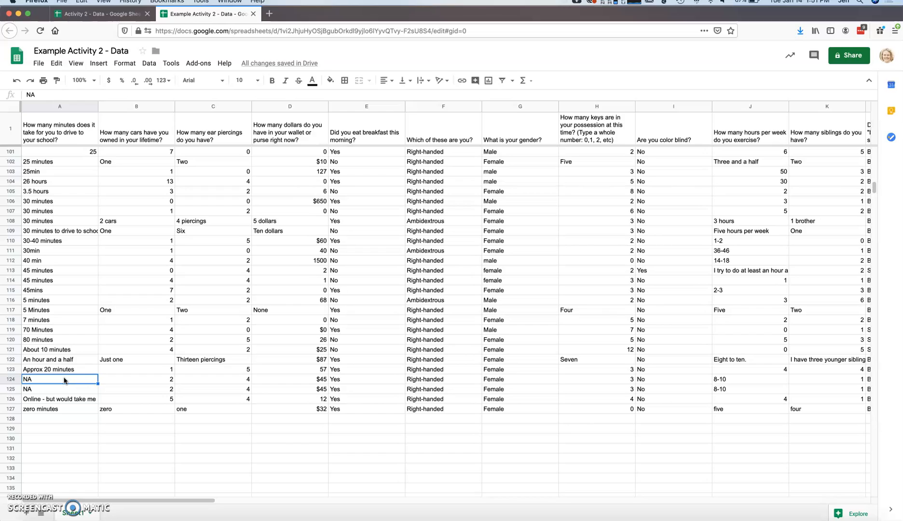
key("Delete")
key("Return")
key("Return")
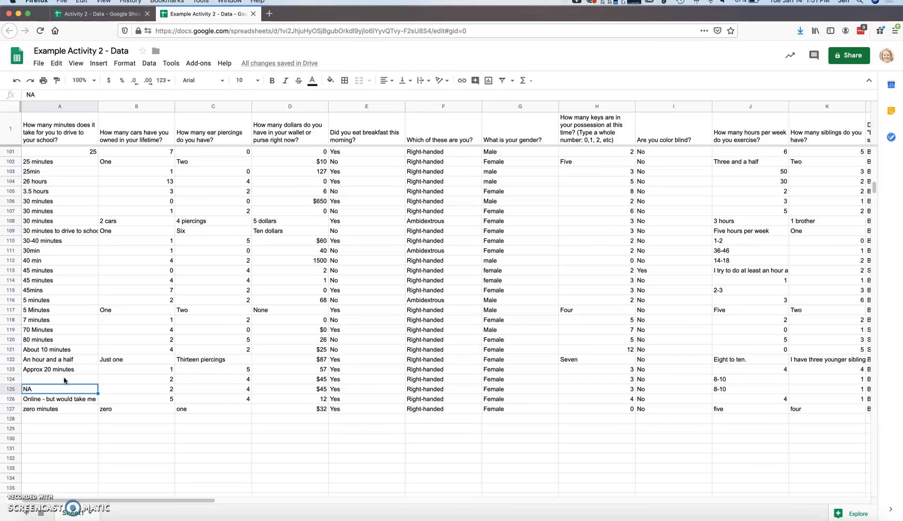
key("BackSpace")
key("BackSpace")
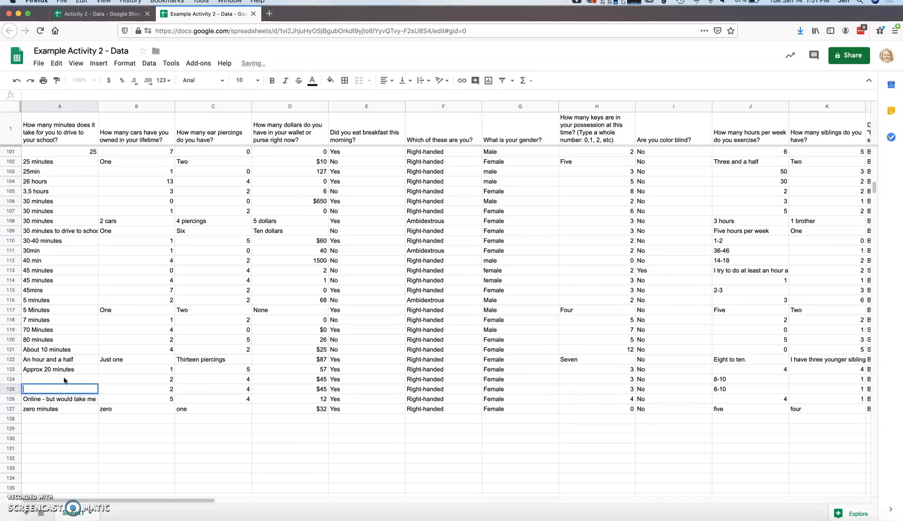
key("Return")
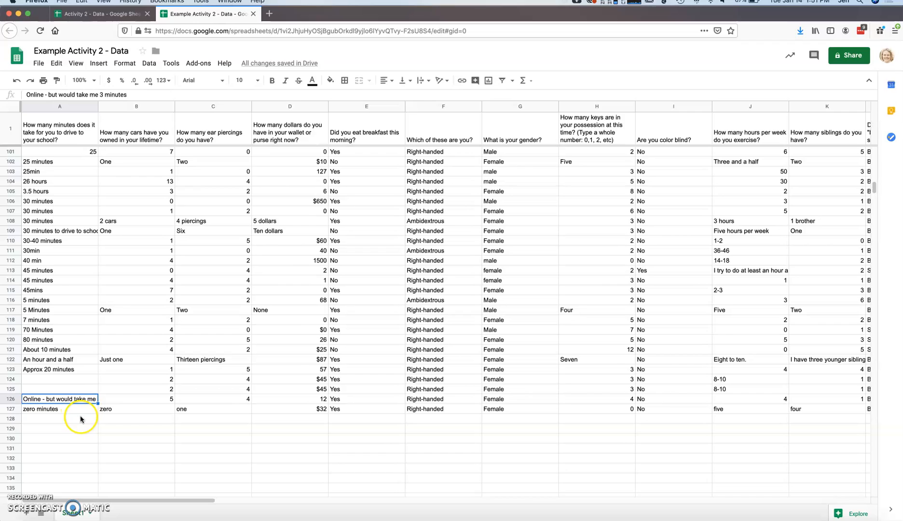
Replace the sentence in cell A126 with the number 3 and the written-out zero in A127 with 0.
left_click(136, 96)
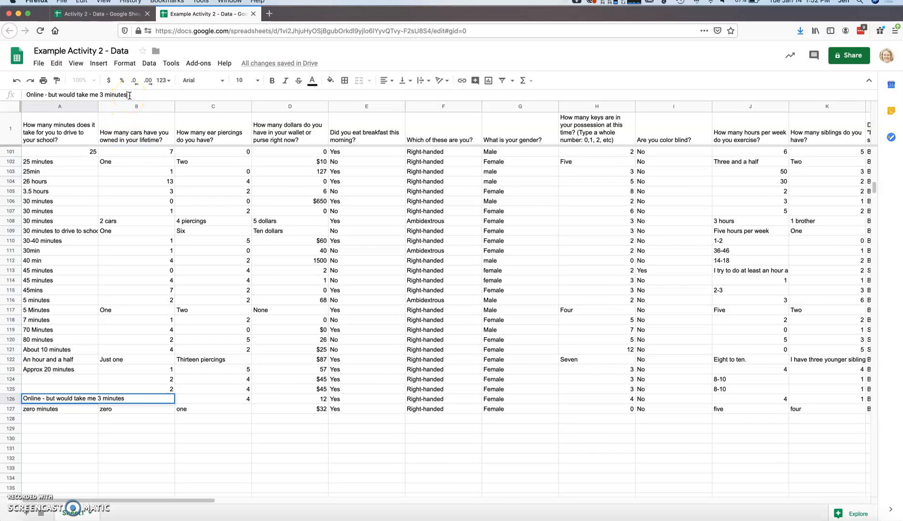
left_click_drag(129, 96, 25, 90)
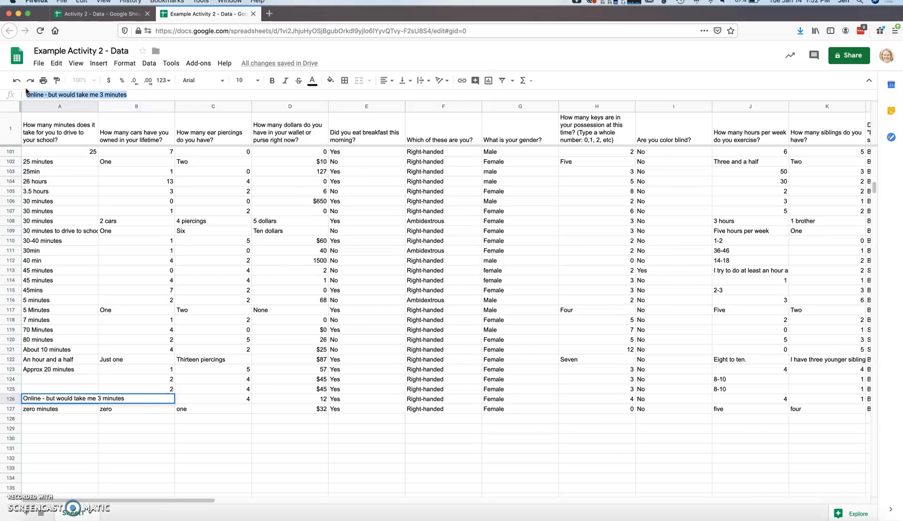
type("3")
key("Return")
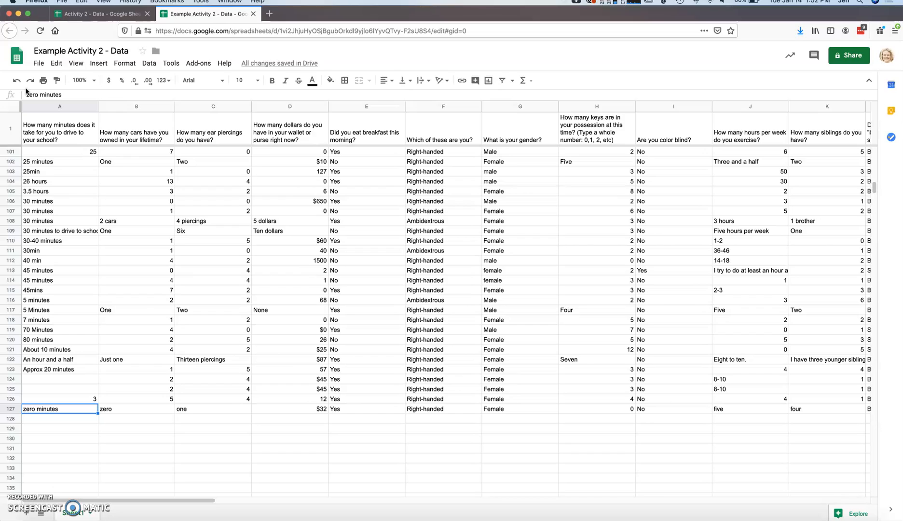
type("0")
key("Return")
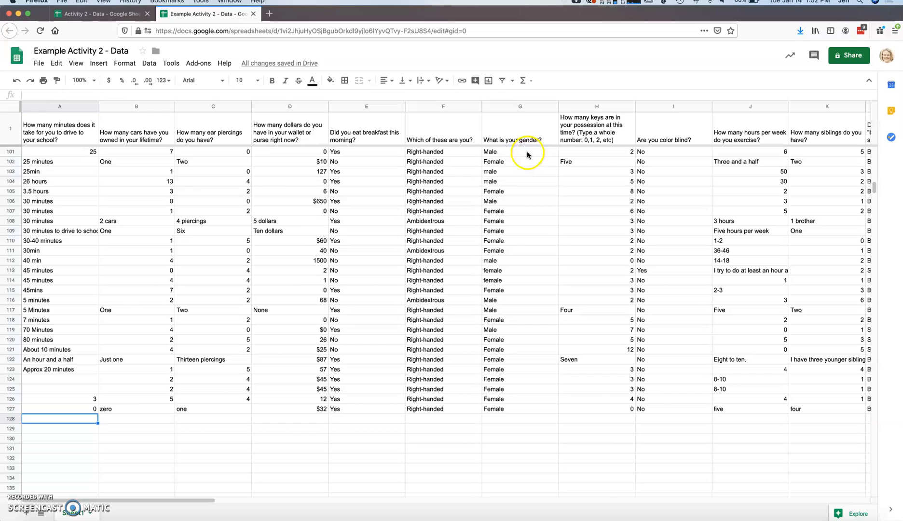
Sort the sheet A → Z by the gender answers in column G.
left_click(549, 106)
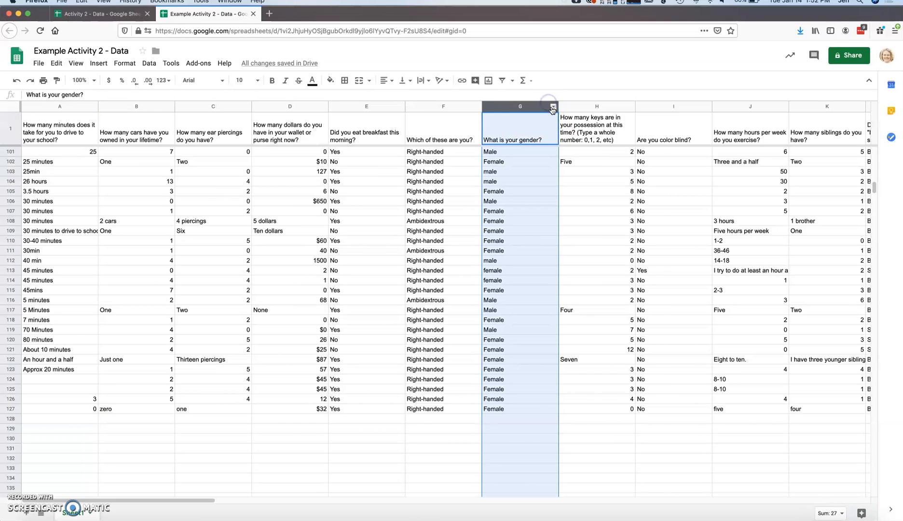
left_click(553, 107)
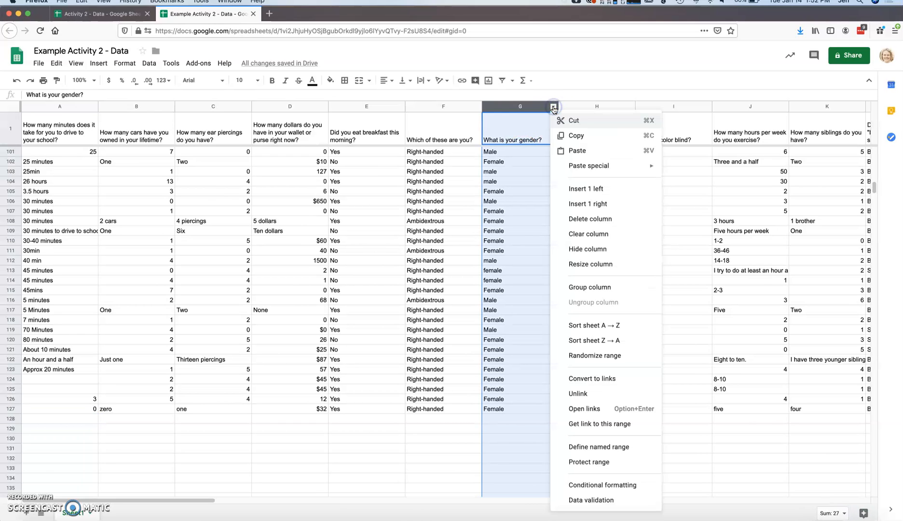
left_click(583, 326)
Examine the first sorted gender answers in column G, comparing the different abbreviations and capitalisations.
scroll(570, 201, "up", 20)
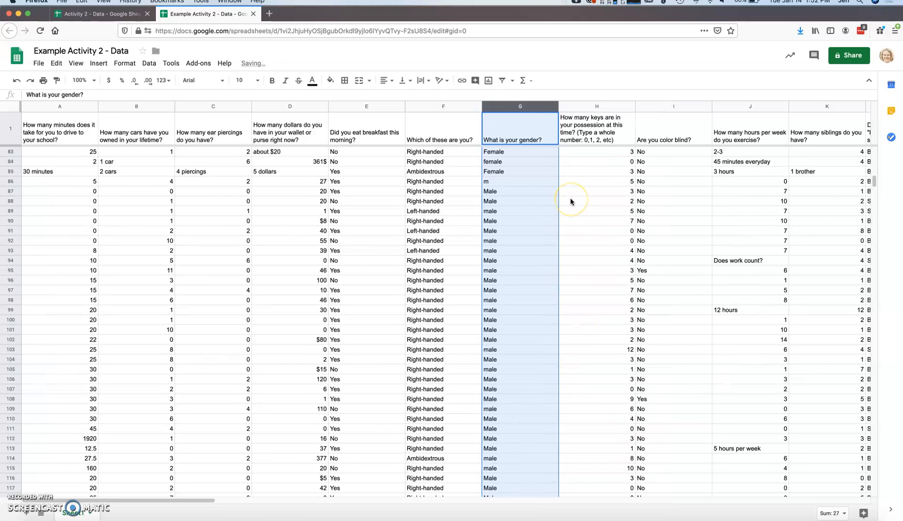
left_click(521, 172)
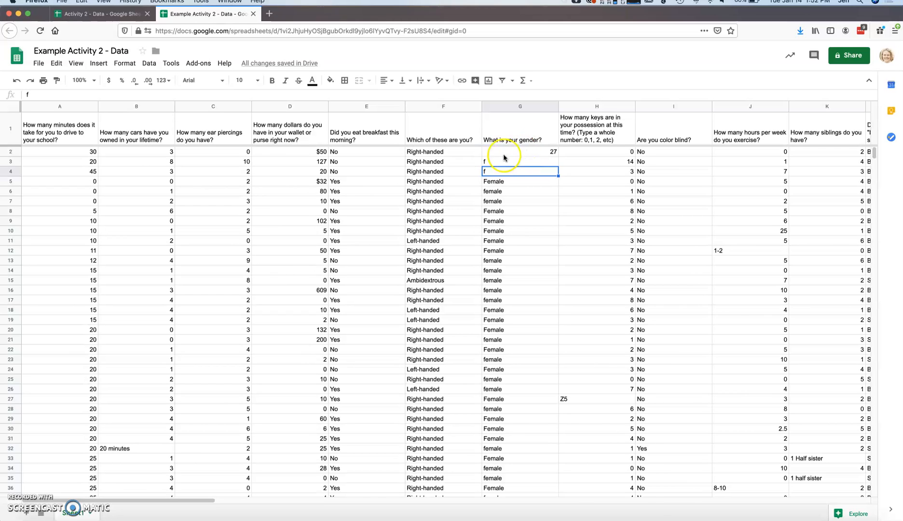
left_click(509, 164)
left_click(509, 171)
left_click(507, 182)
left_click(505, 192)
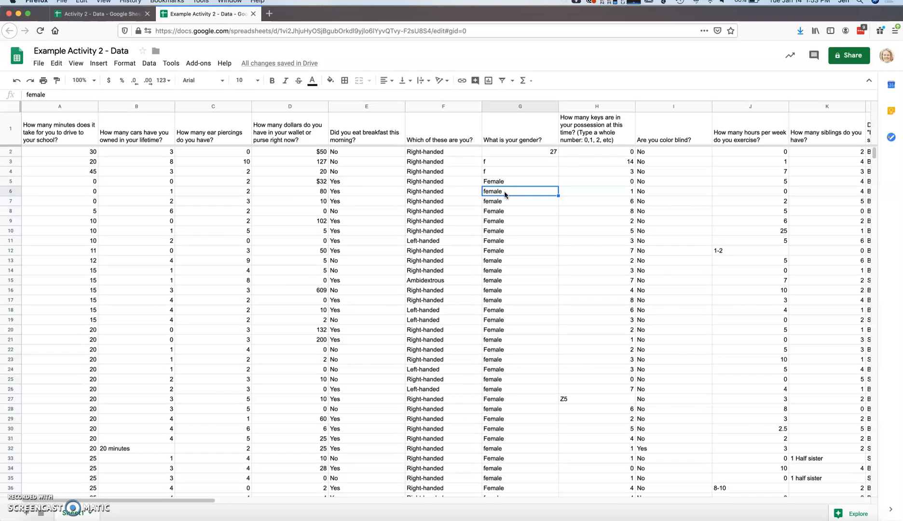
left_click(526, 161)
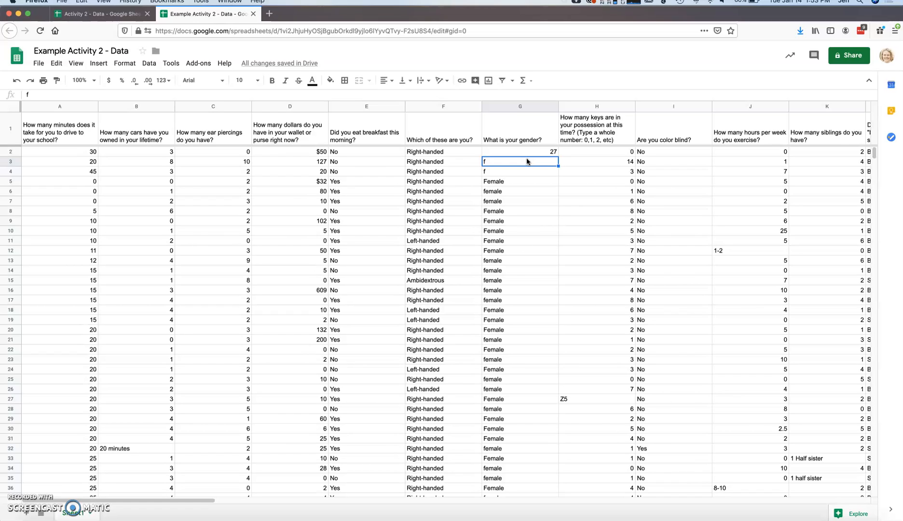
Clear the invalid numeric gender answer from cell G2.
left_click(550, 153)
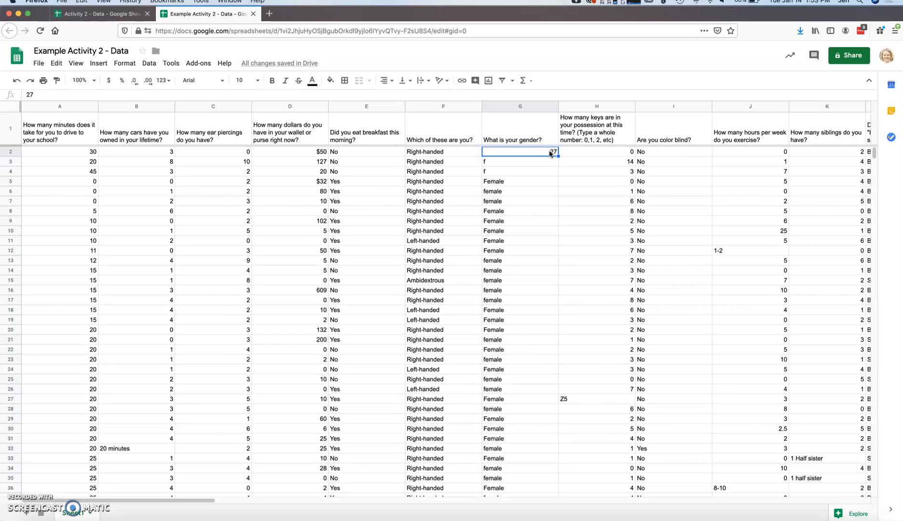
key("Delete")
left_click(543, 164)
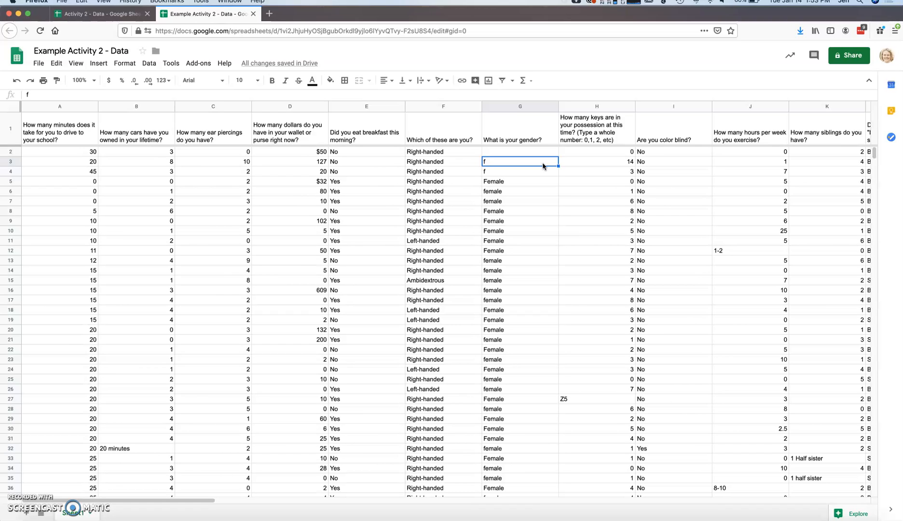
Fill the f in cell G3 down through G85 so all female answers use the same code.
left_click(547, 166)
left_click_drag(558, 165, 535, 416)
scroll(535, 416, "down", 10)
scroll(536, 415, "down", 8)
mouse_move(536, 416)
left_mouse_down()
mouse_move(536, 363)
mouse_move(532, 400)
left_mouse_up()
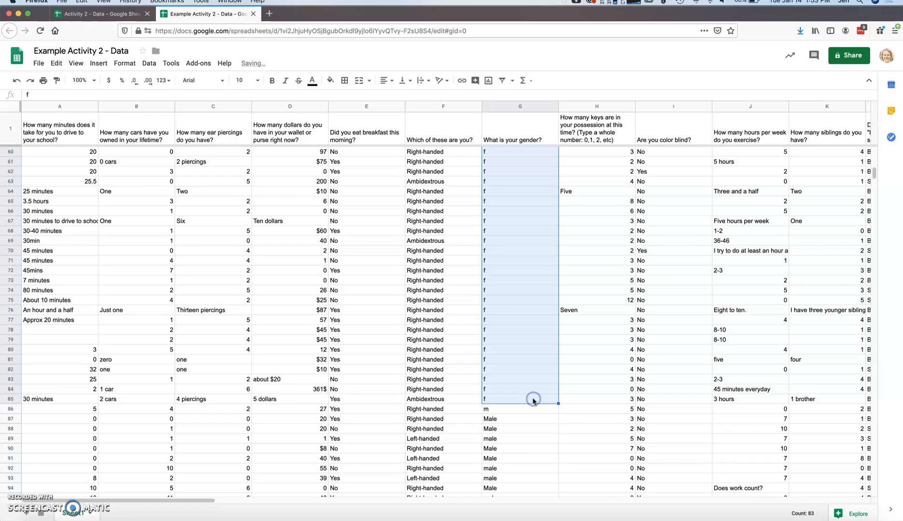
Fill the m in cell G86 down through G125 so all male answers use the same code.
scroll(530, 444, "down", 2)
left_click(517, 351)
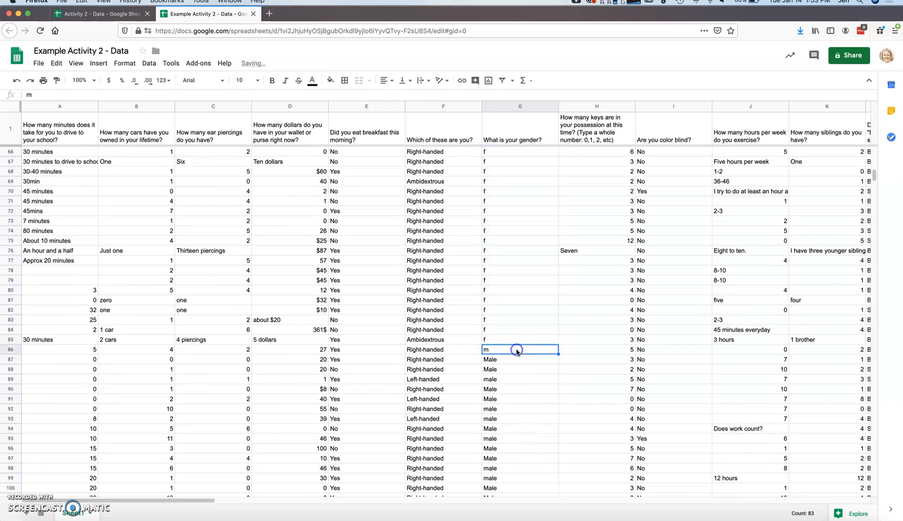
scroll(530, 443, "down", 2)
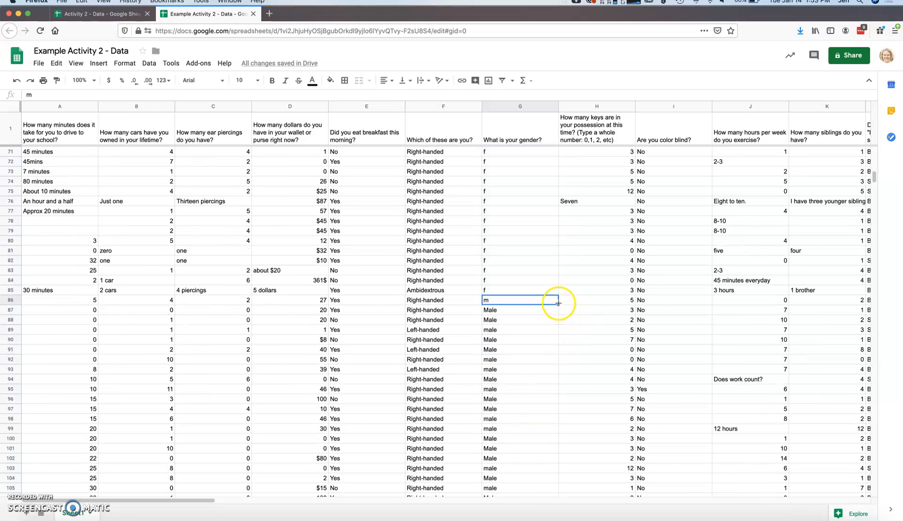
left_click_drag(556, 303, 534, 391)
scroll(529, 439, "down", 3)
scroll(535, 426, "down", 8)
Fill the non-binary spelling in cell G127 up into G126 so both answers match.
left_click(510, 400)
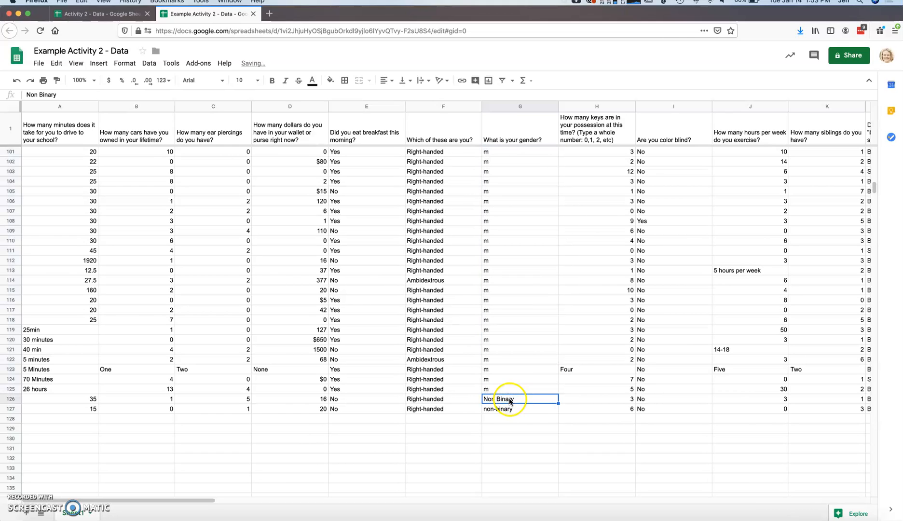
left_click(535, 408)
left_click_drag(558, 413, 553, 399)
left_click(529, 429)
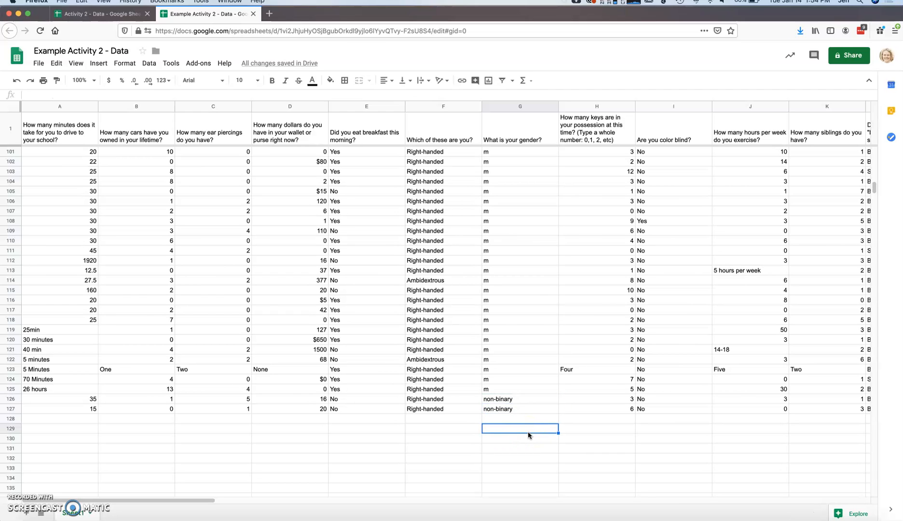
left_click(150, 66)
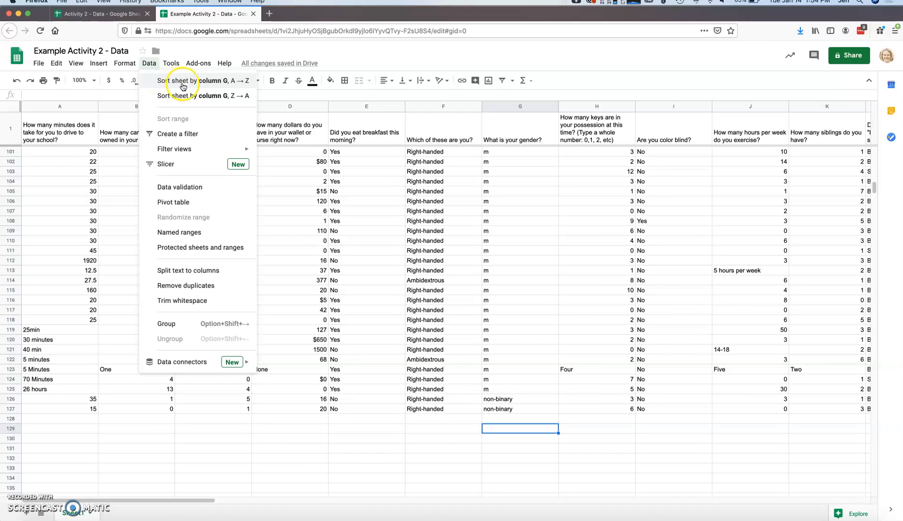
left_click(324, 250)
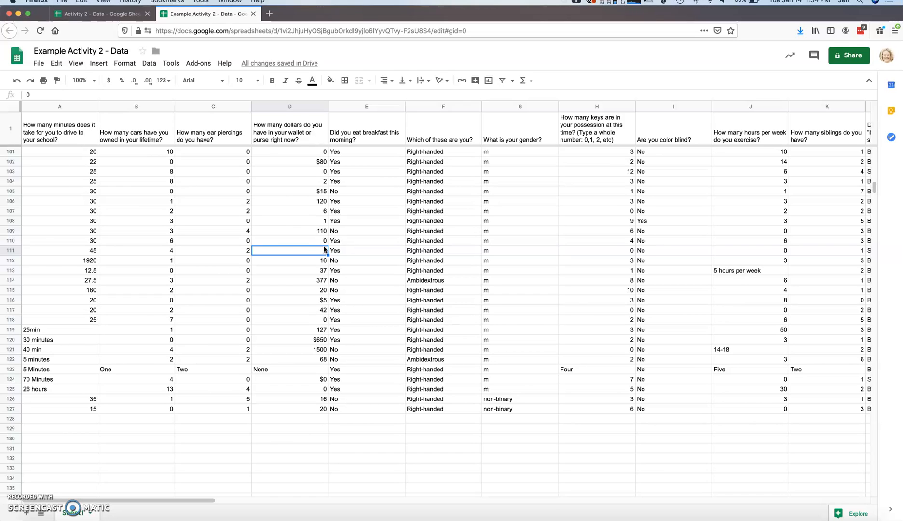
left_click(243, 229)
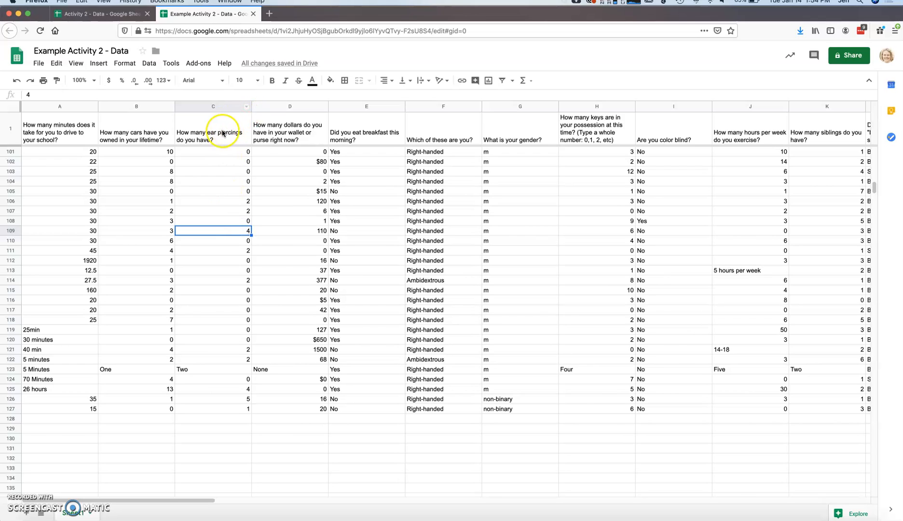
Sort the whole sheet by the ear-piercings column C, A to Z, and check the order of its answers.
left_click(227, 105)
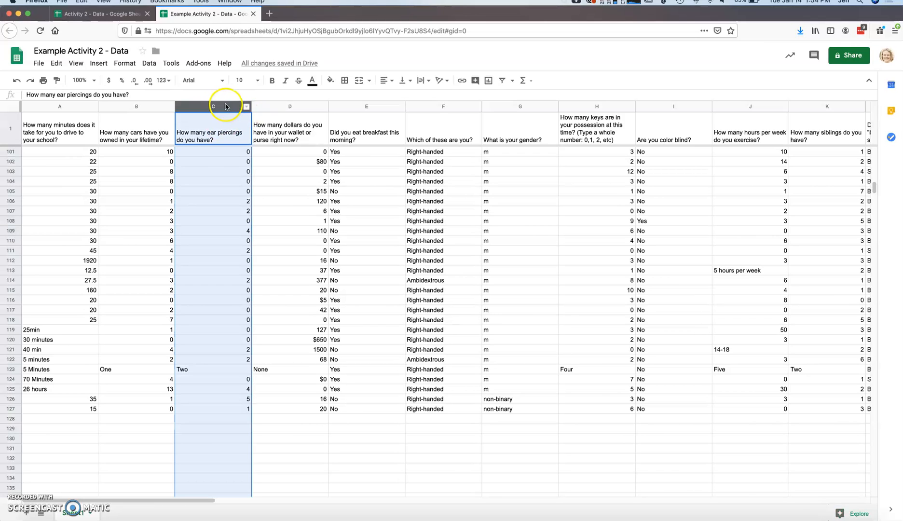
left_click(146, 63)
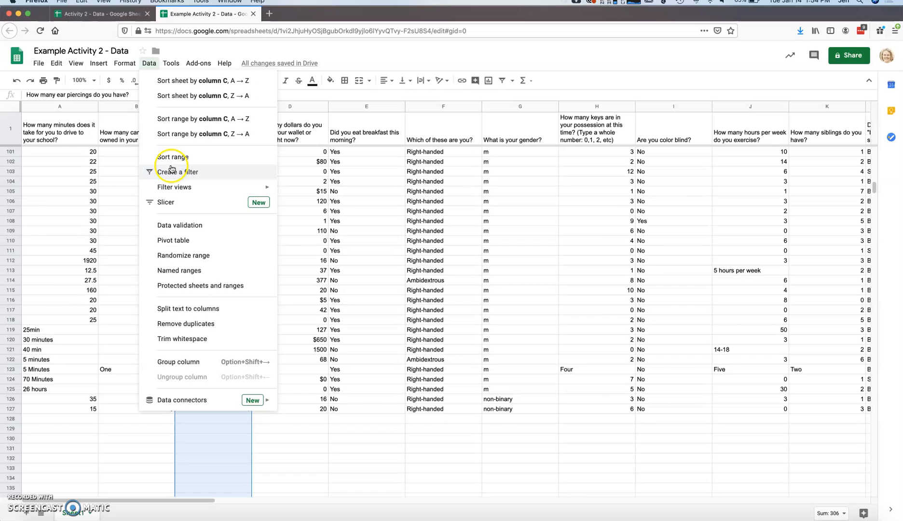
left_click(208, 82)
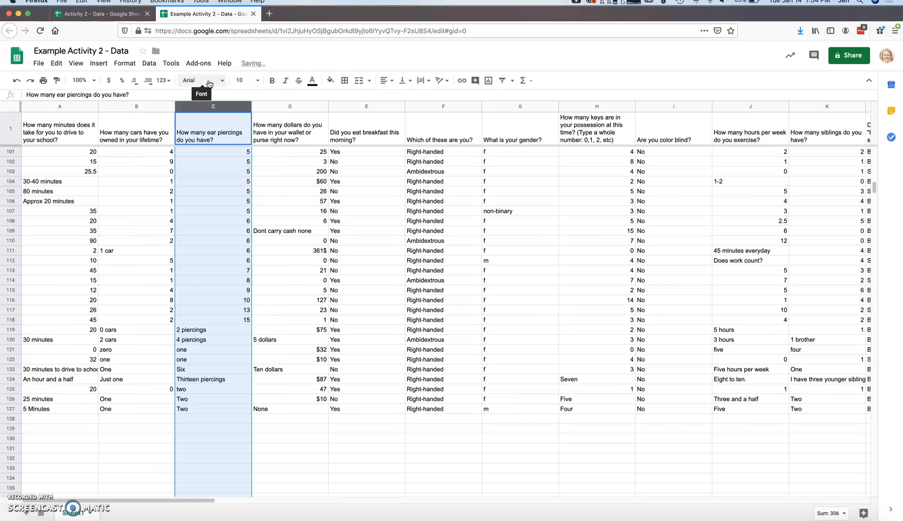
scroll(223, 234, "up", 20)
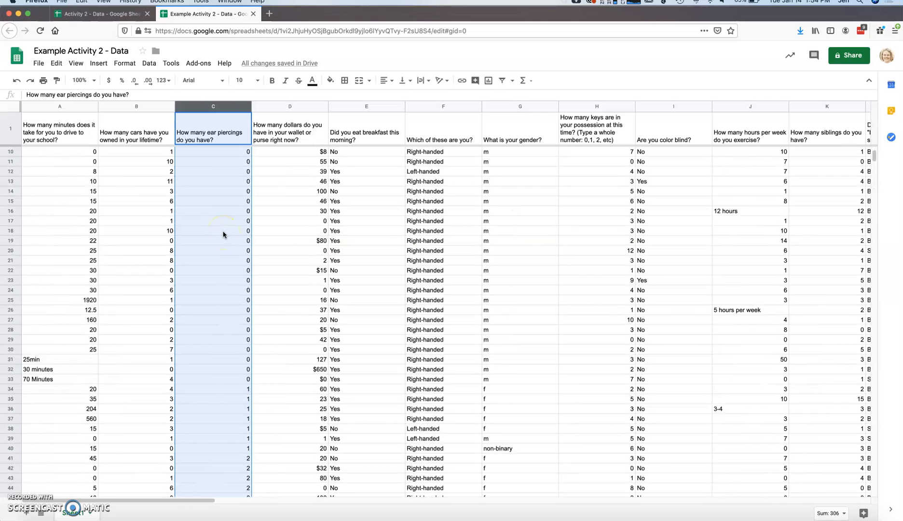
scroll(223, 235, "up", 3)
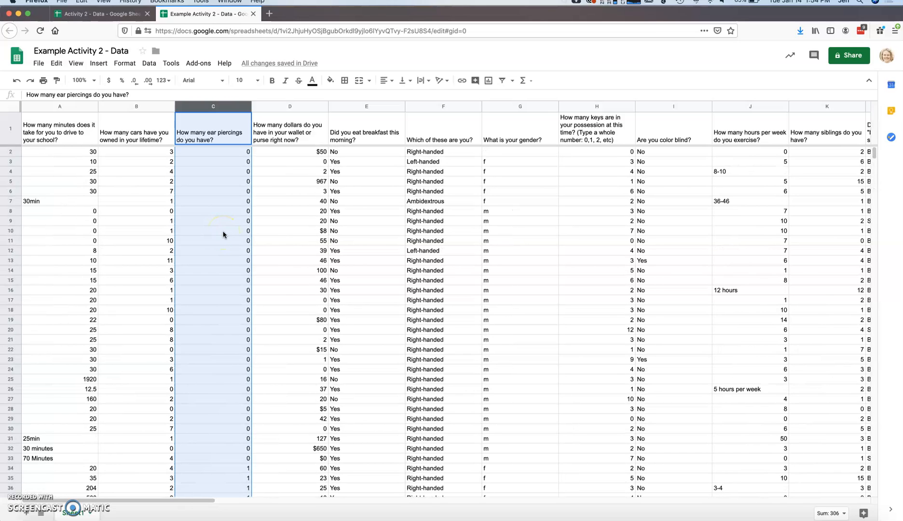
scroll(232, 299, "down", 10)
scroll(232, 299, "down", 7)
left_click(225, 237)
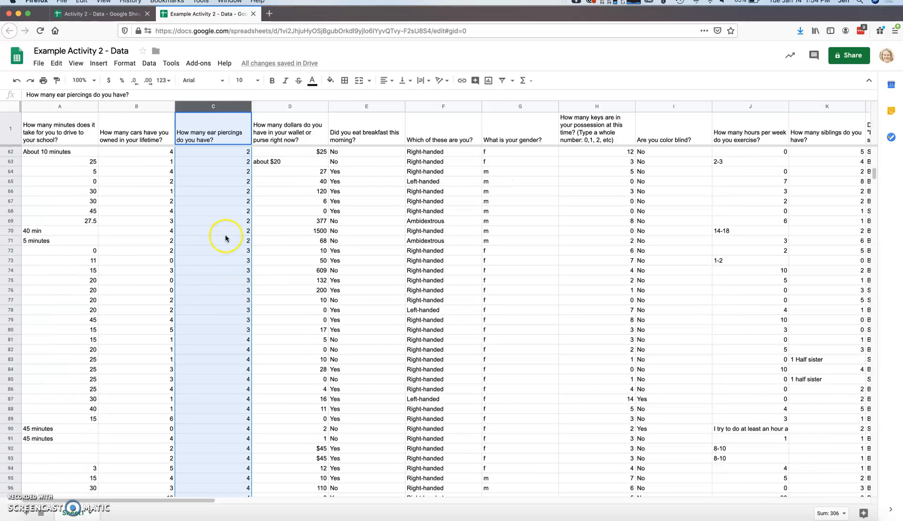
scroll(225, 237, "down", 1)
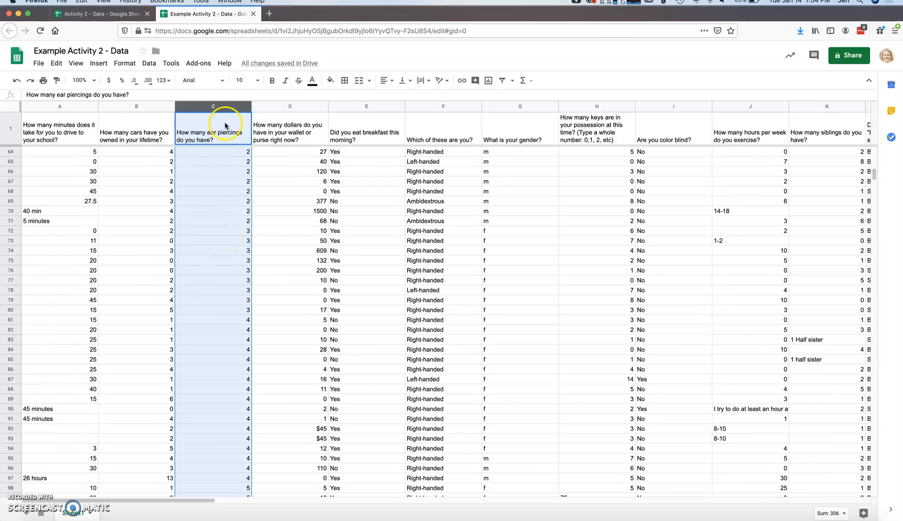
Sort the whole sheet by the cars-owned column B, A to Z.
left_click(159, 107)
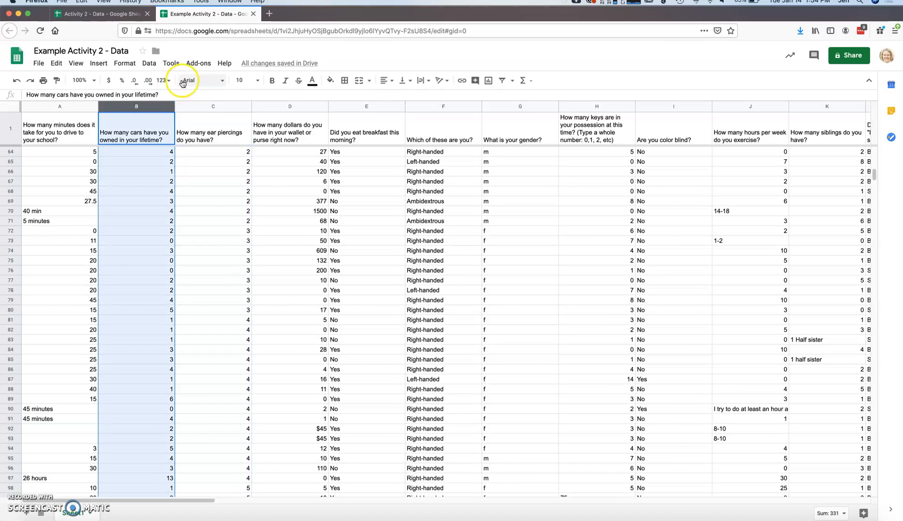
left_click(149, 63)
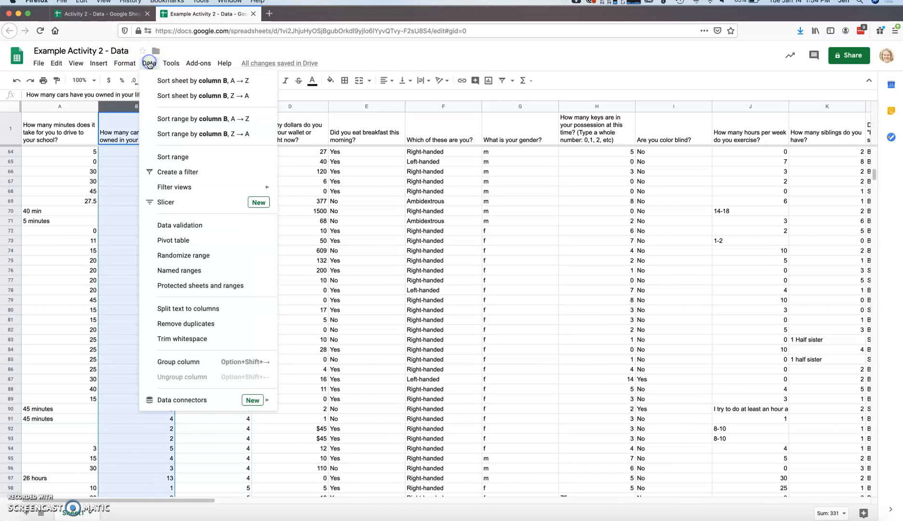
left_click(172, 82)
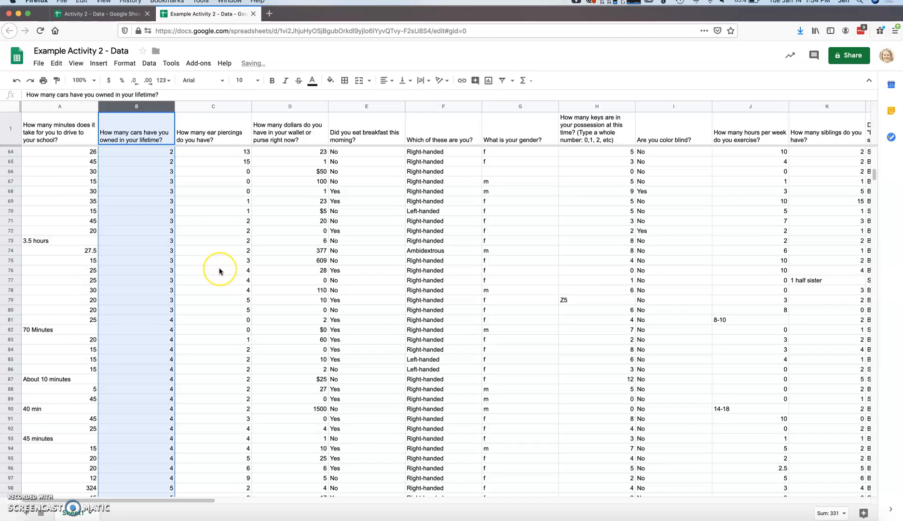
Examine how the ear-piercing answers in column C are ordered within the groups of 0 and 1 cars in column B.
scroll(219, 271, "up", 2)
scroll(219, 271, "up", 8)
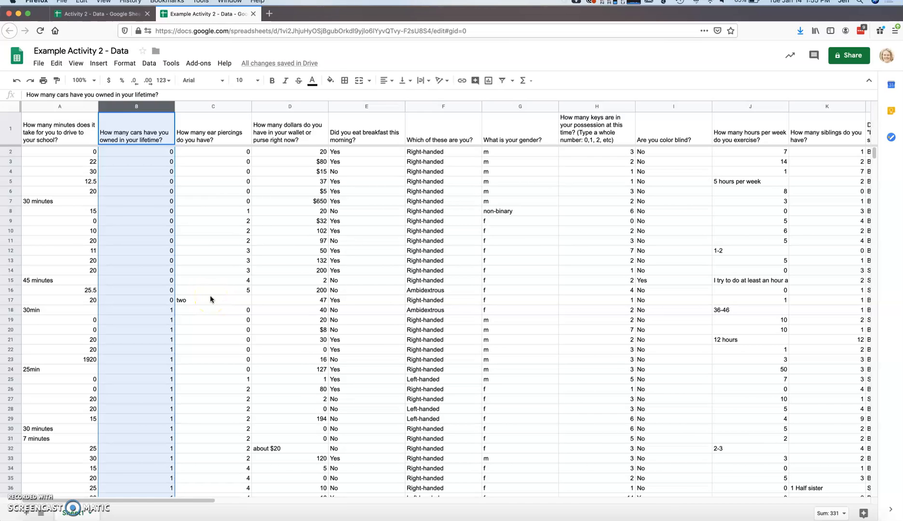
scroll(217, 275, "down", 3)
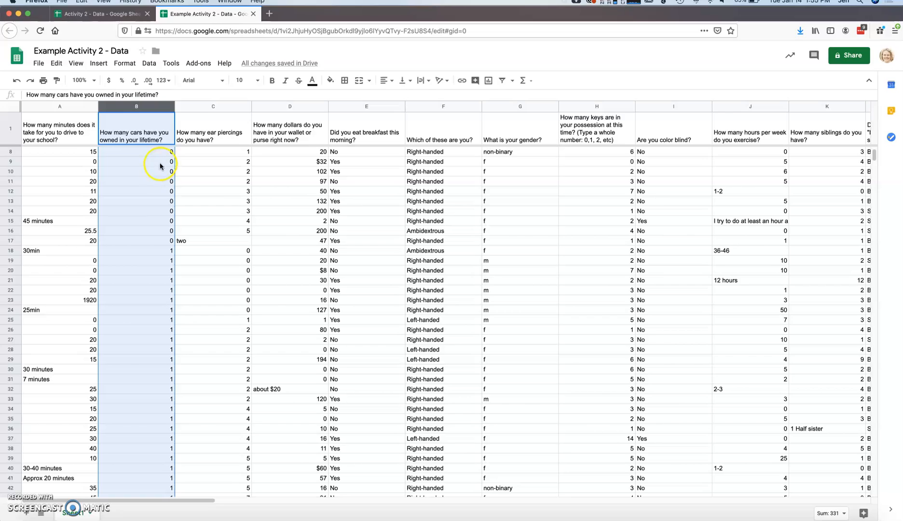
scroll(226, 159, "up", 3)
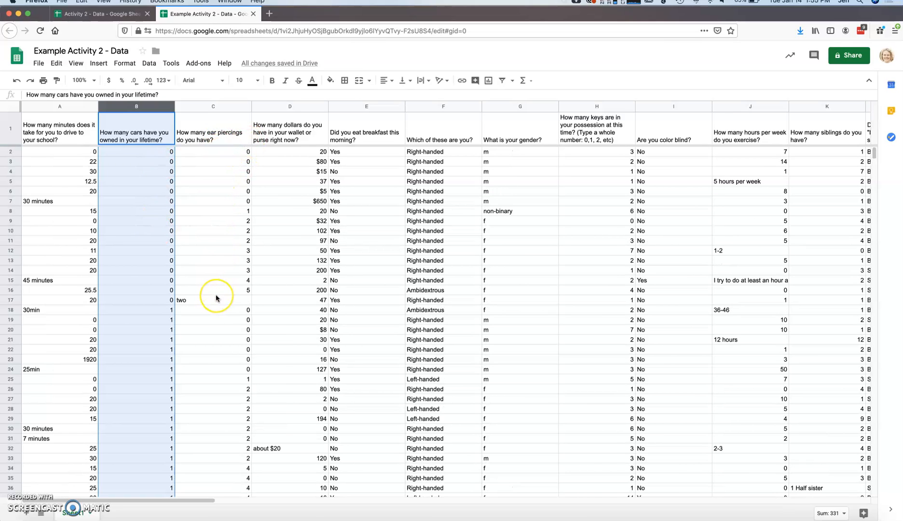
scroll(212, 369, "down", 3)
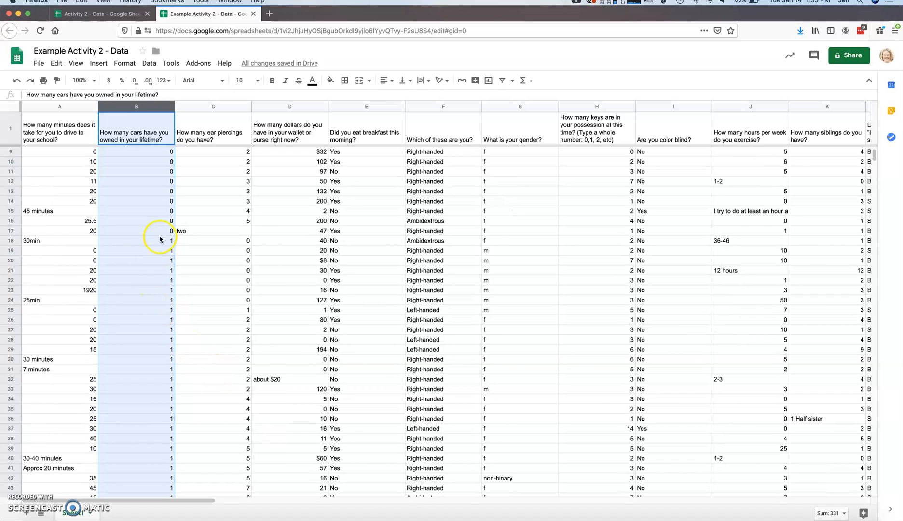
left_click_drag(158, 239, 150, 418)
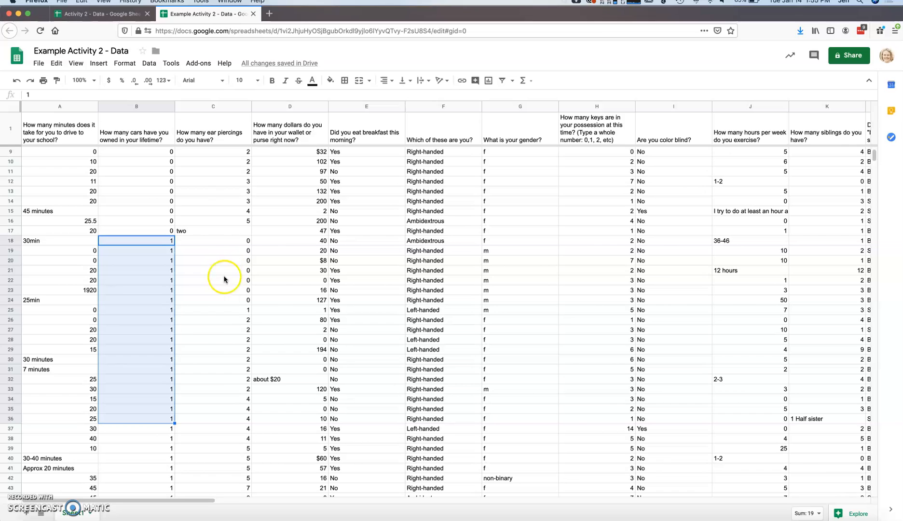
scroll(215, 432, "down", 10)
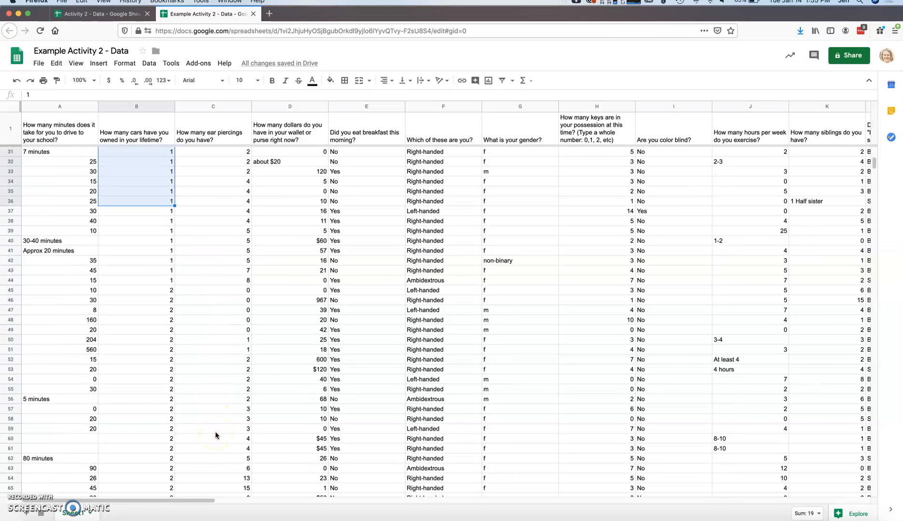
scroll(215, 431, "up", 12)
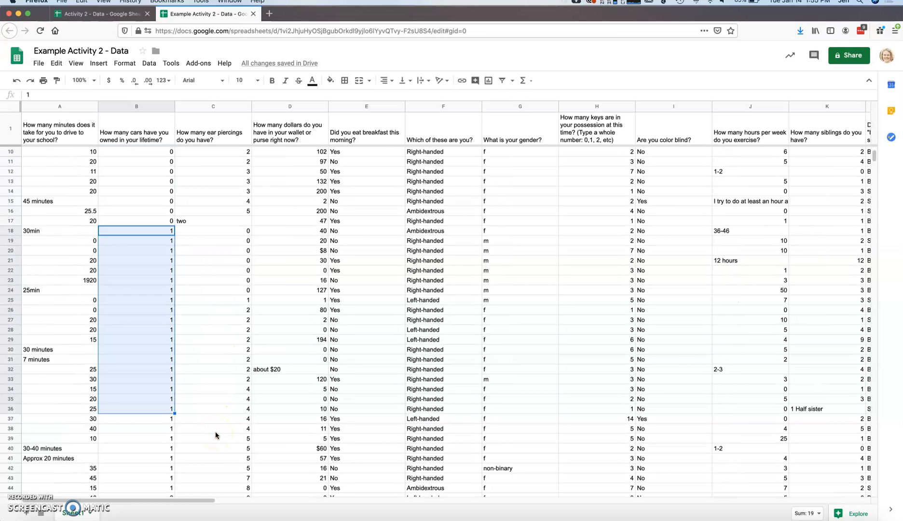
left_click(138, 189)
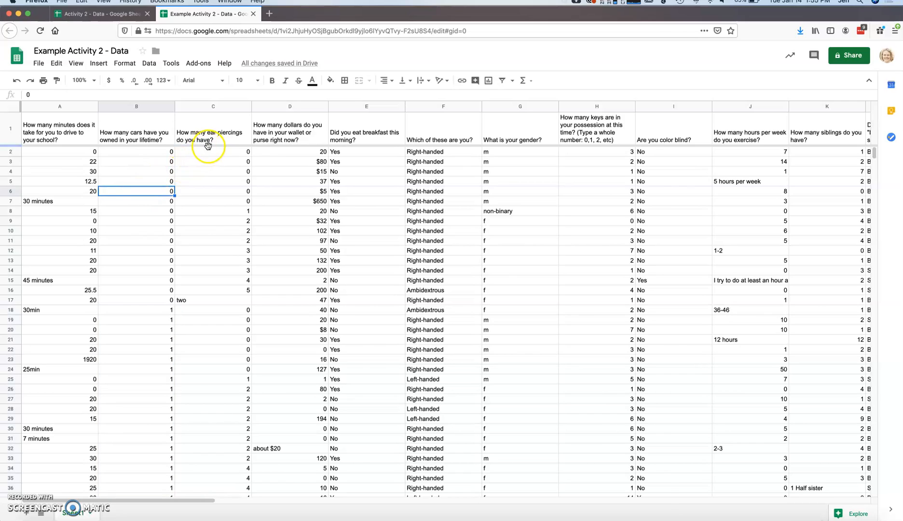
left_click_drag(209, 151, 215, 298)
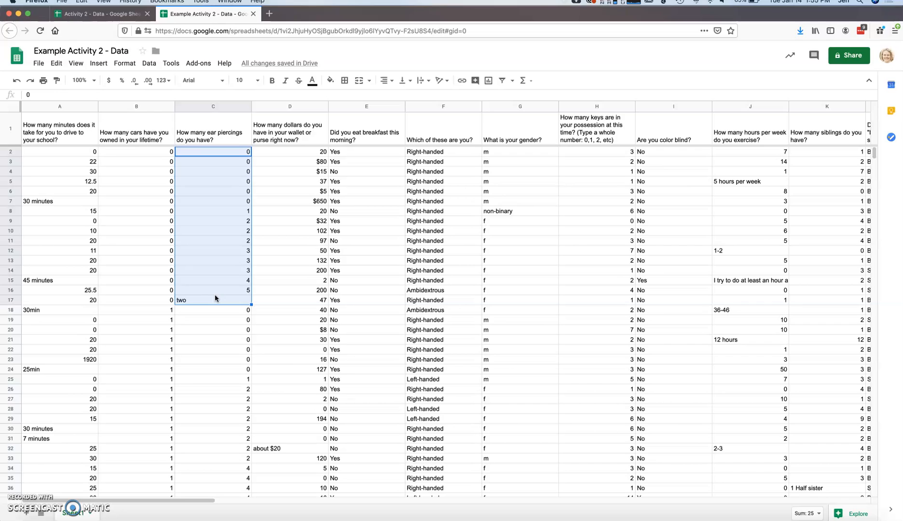
scroll(193, 279, "down", 3)
left_click_drag(157, 221, 161, 467)
left_click_drag(232, 222, 235, 469)
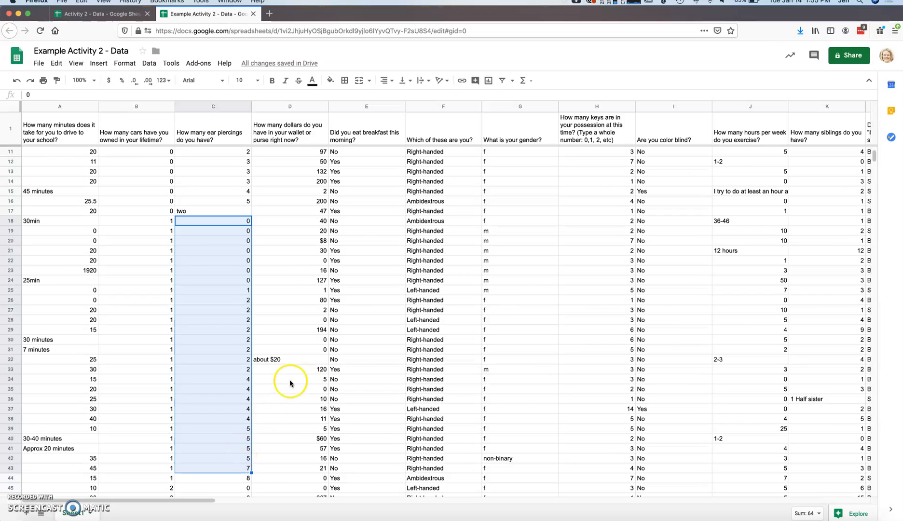
left_click(285, 198)
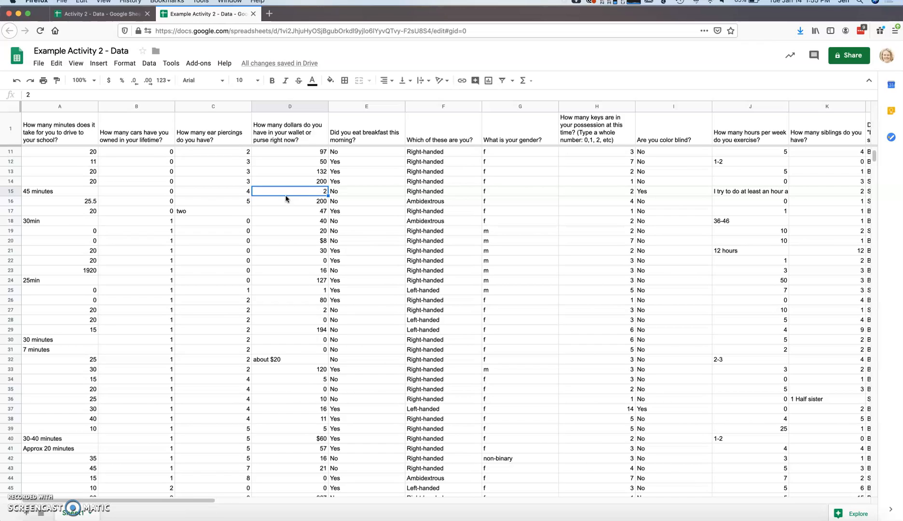
Go through the question headers in cells A1, B1, C1, D1 and E1 to read their full wording.
left_click(69, 130)
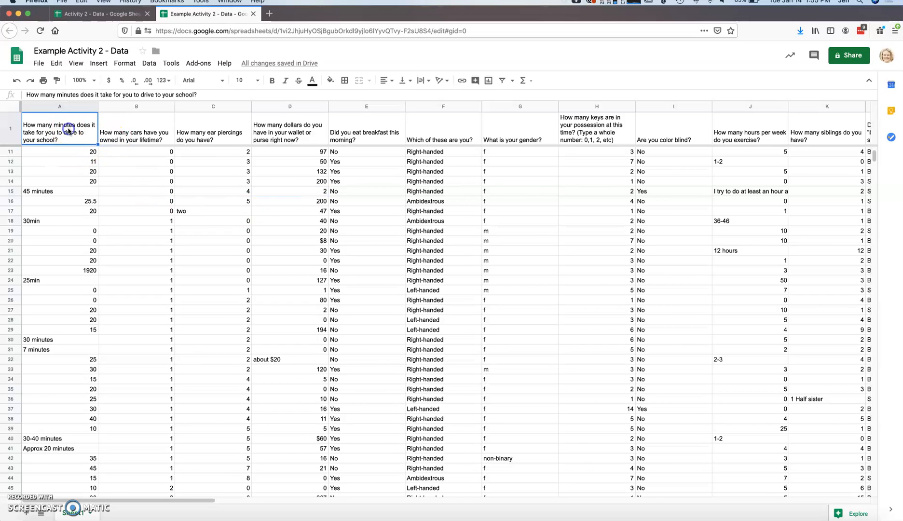
left_click(138, 131)
left_click(212, 131)
left_click(280, 133)
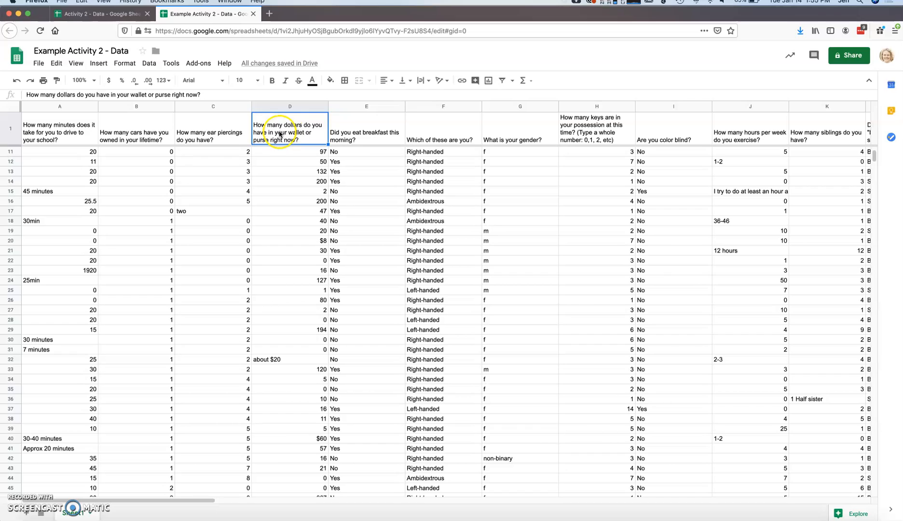
left_click(365, 133)
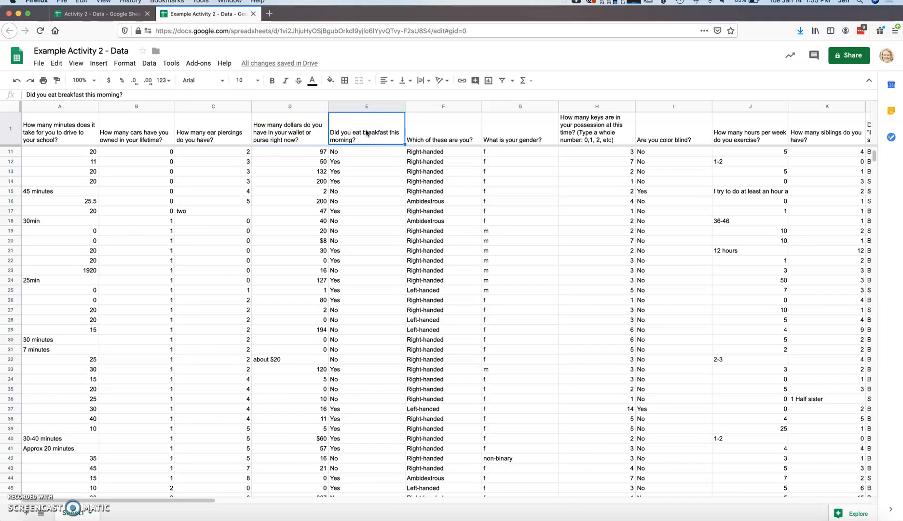
Set the text wrapping of the question headers in row 1 to Overflow.
left_click(11, 130)
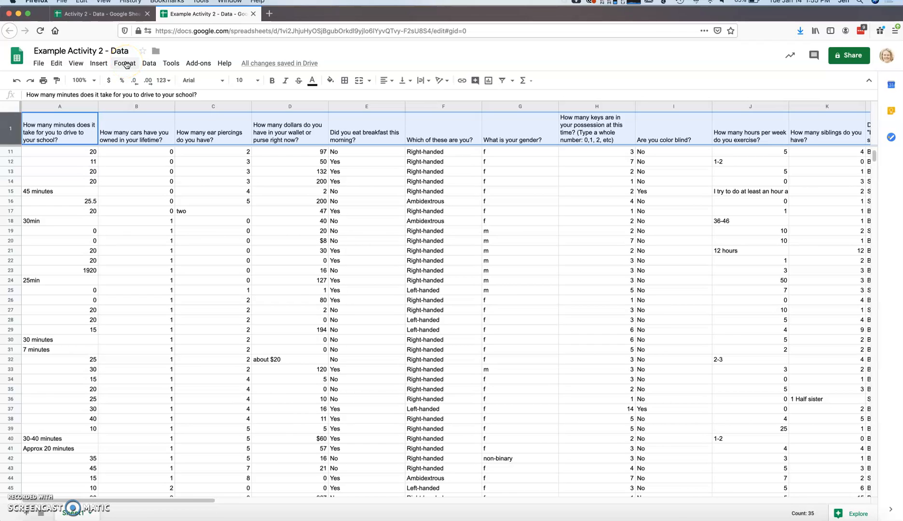
left_click(56, 63)
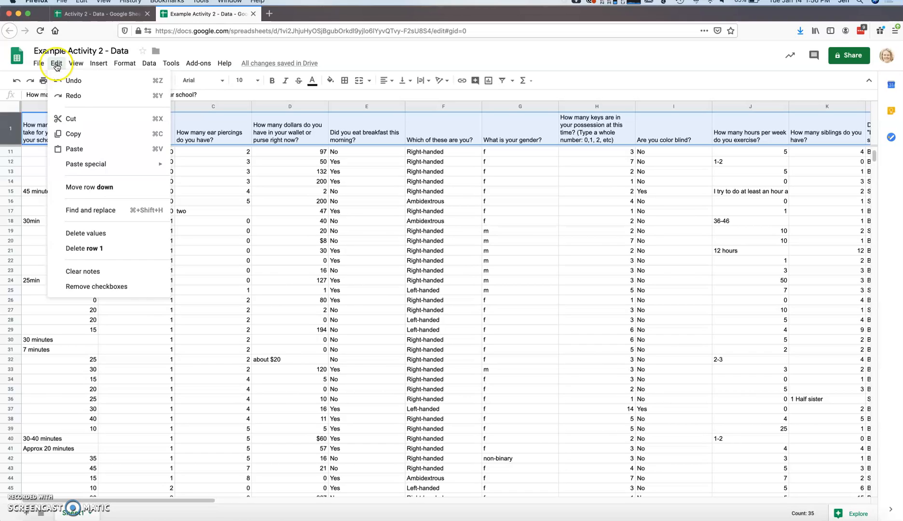
left_click(79, 66)
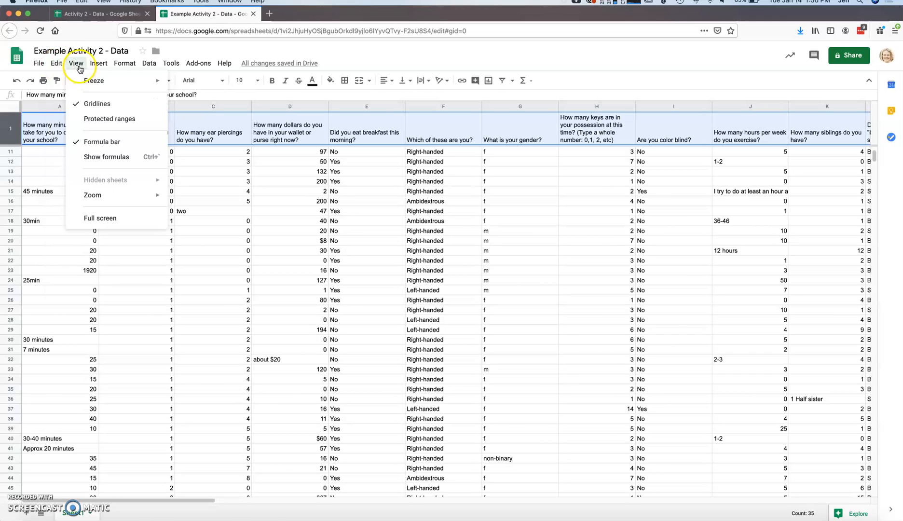
left_click(101, 65)
left_click(131, 66)
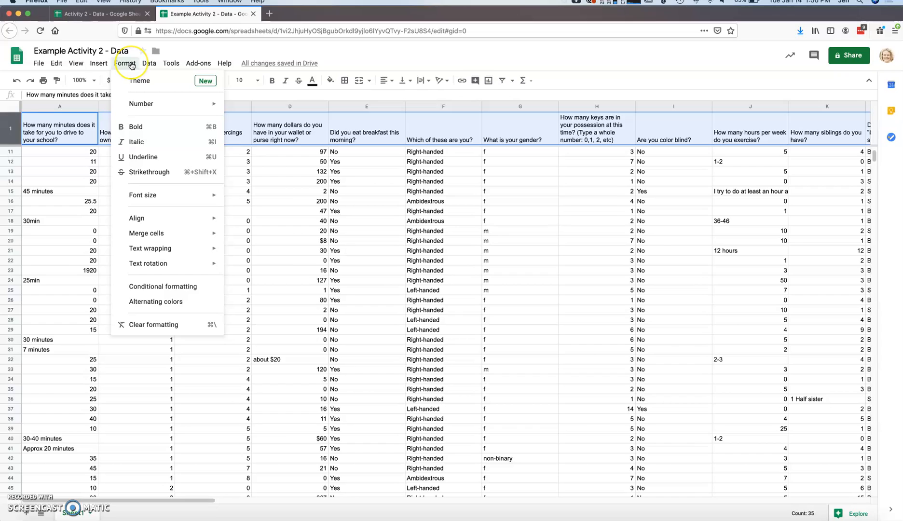
left_click(133, 196)
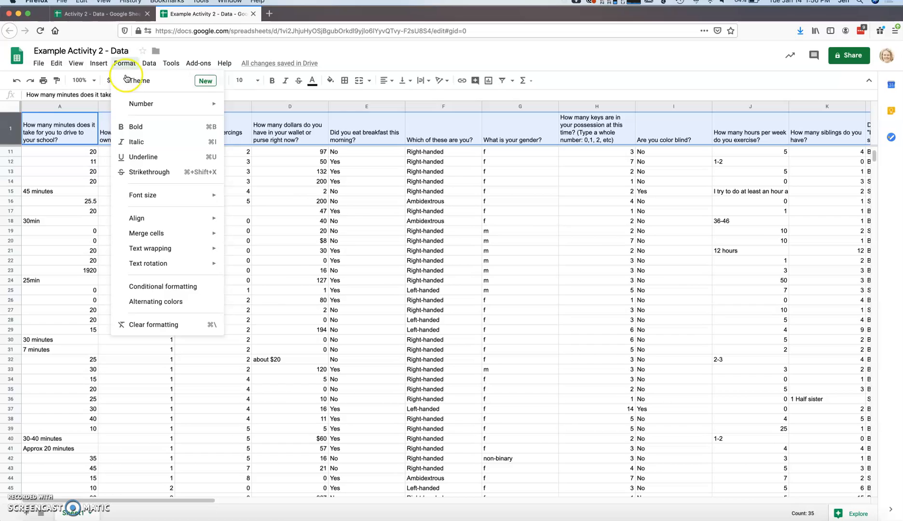
left_click(146, 246)
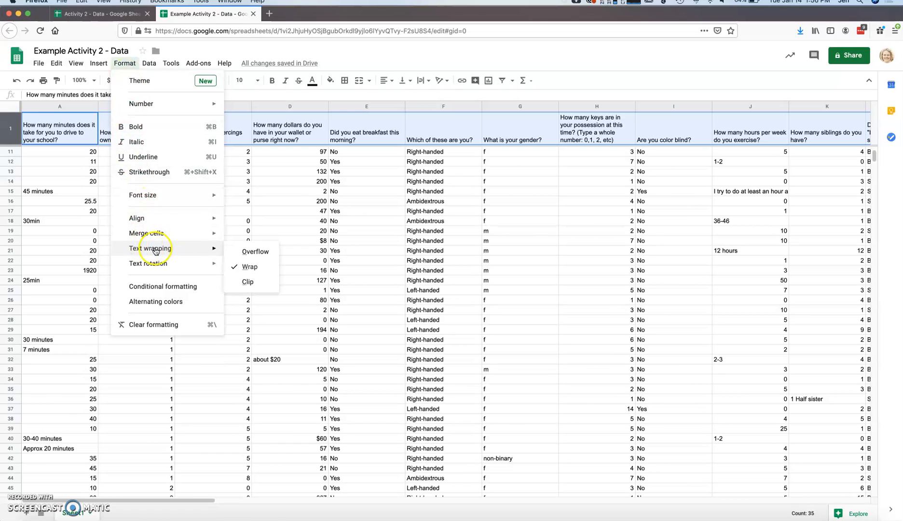
left_click(244, 250)
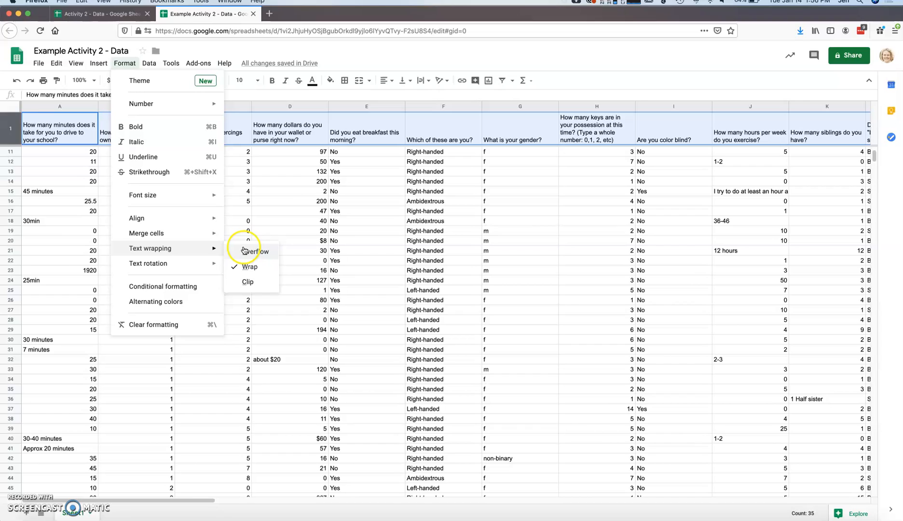
left_click(267, 266)
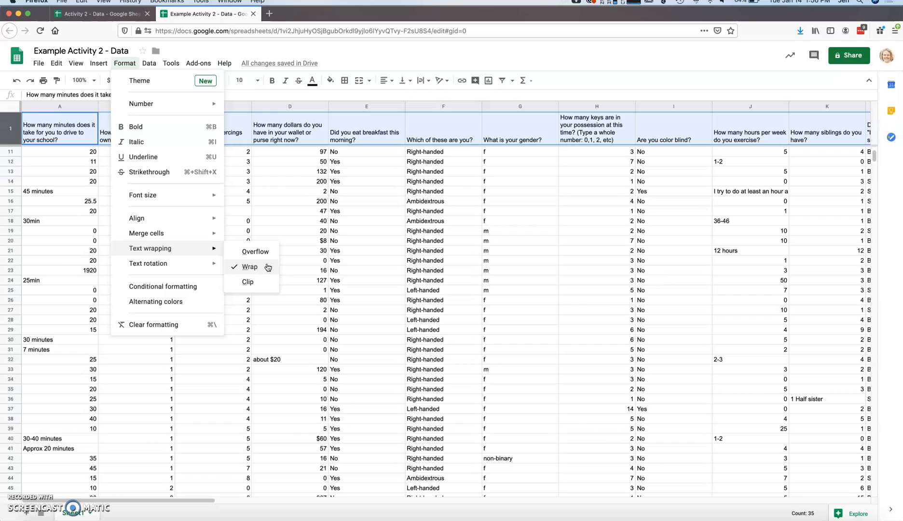
left_click(267, 253)
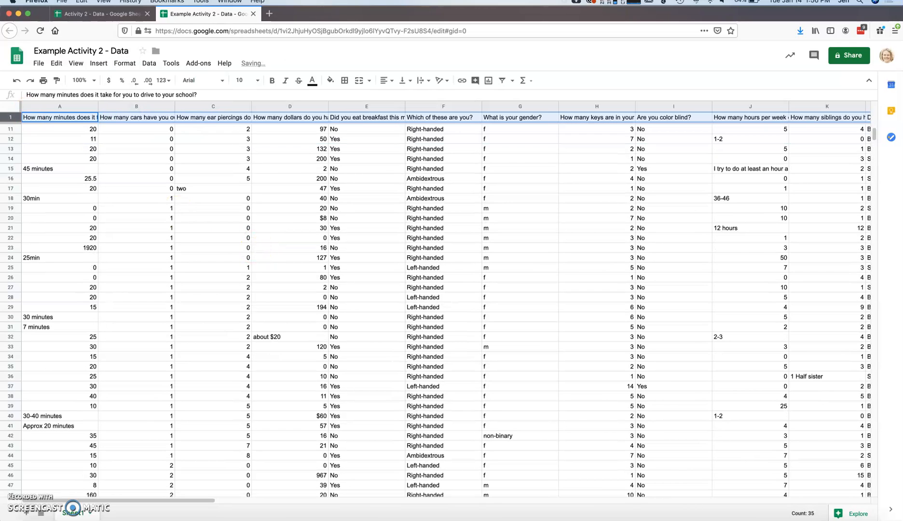
Set the text wrapping of the question headers in row 1 to Wrap.
left_click(8, 118)
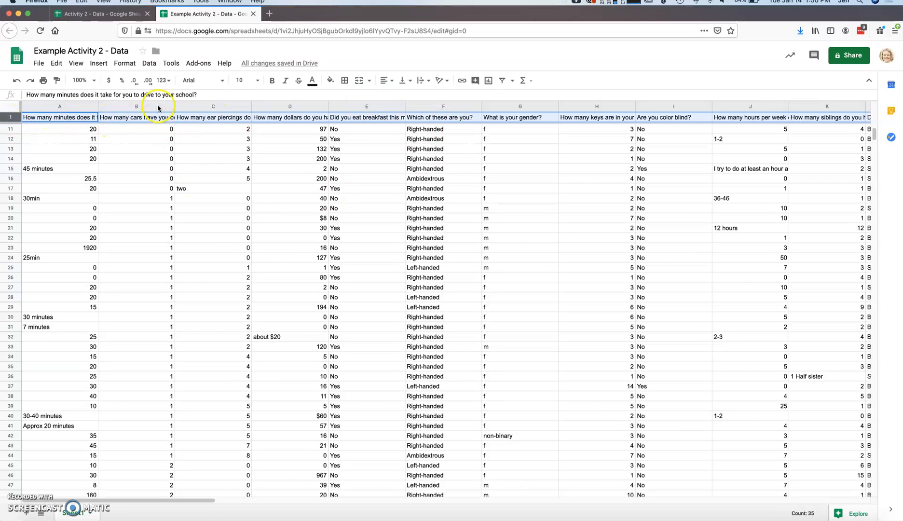
left_click(125, 64)
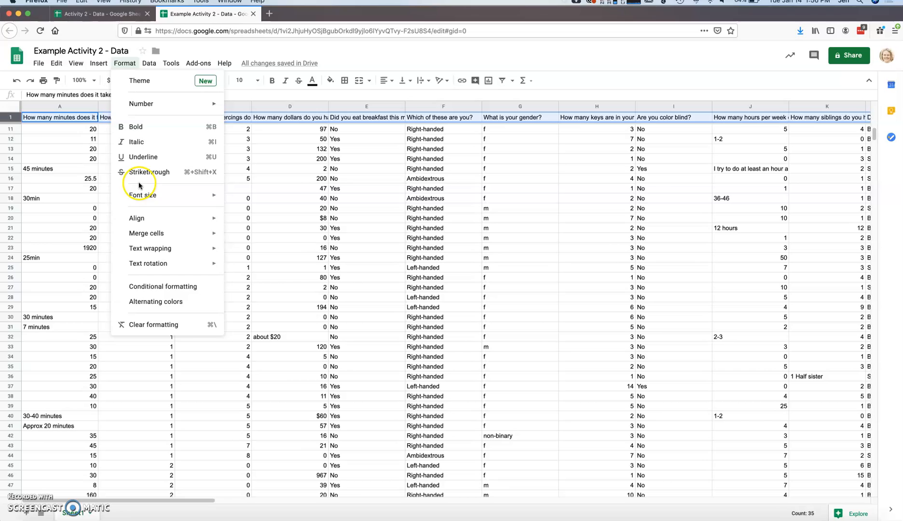
mouse_move(165, 249)
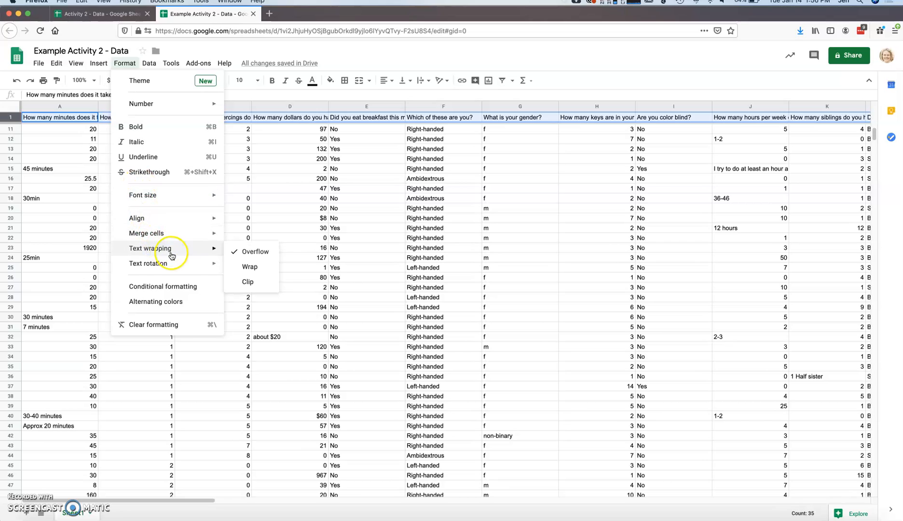
left_click(248, 267)
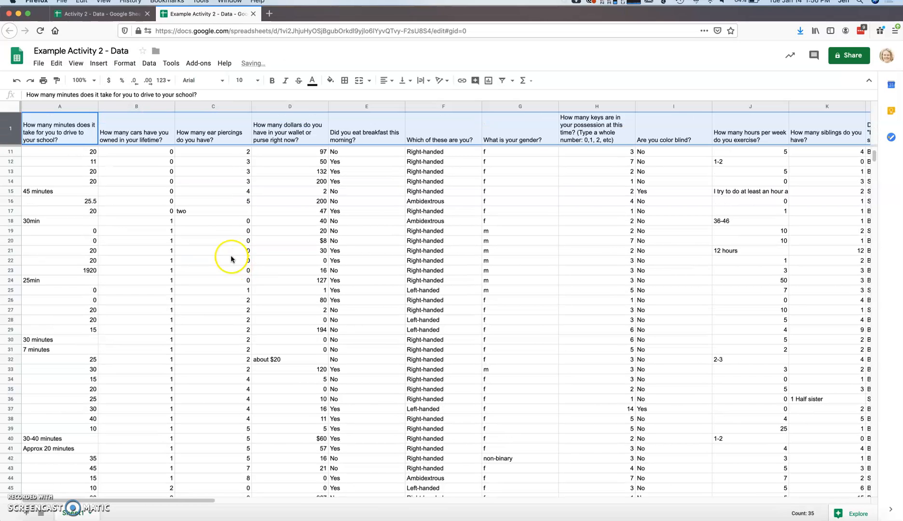
Widen column A so its question header wraps onto fewer lines.
left_click(215, 153)
left_click_drag(99, 107, 141, 105)
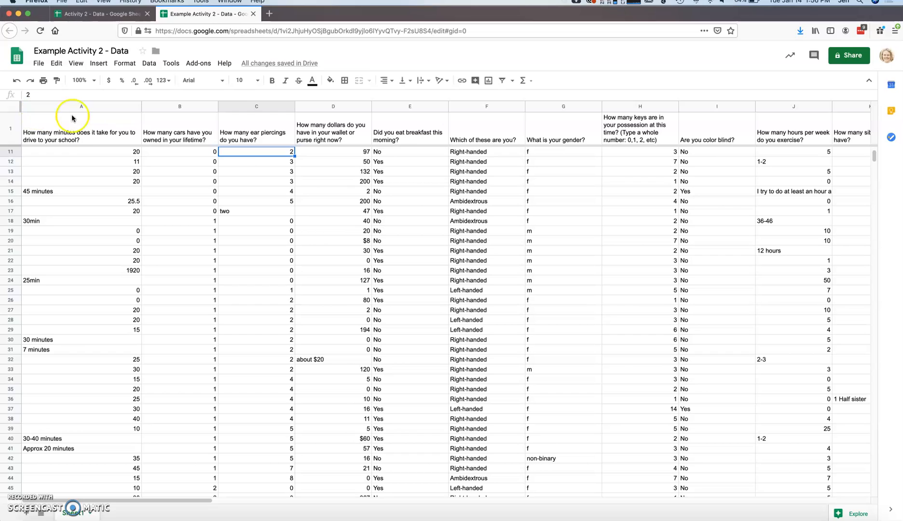
left_click(305, 212)
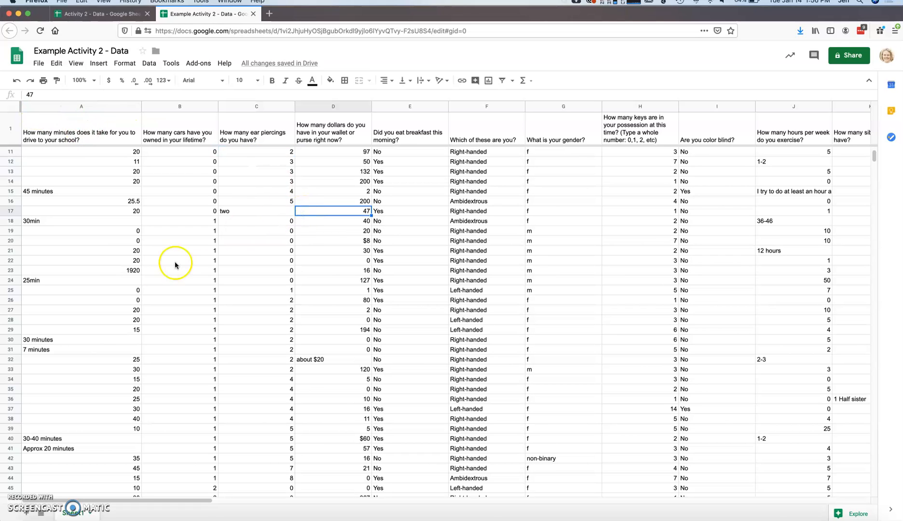
Format the dollar amounts in D2:D15 as Number and reduce them to zero decimal places.
scroll(187, 282, "up", 5)
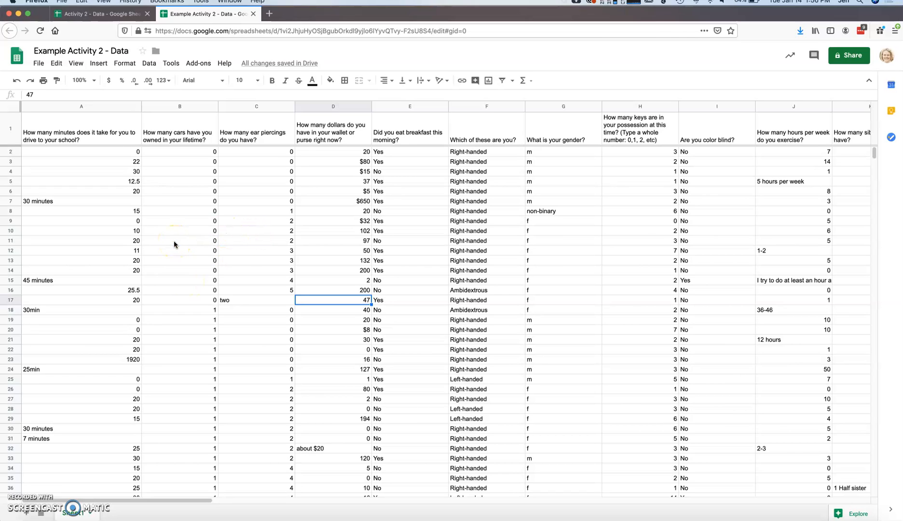
left_click(186, 200)
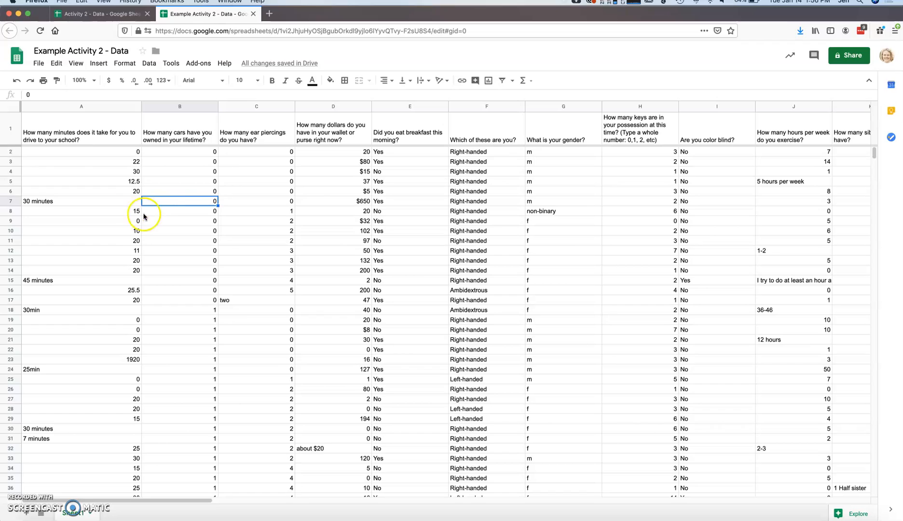
left_click_drag(353, 151, 350, 284)
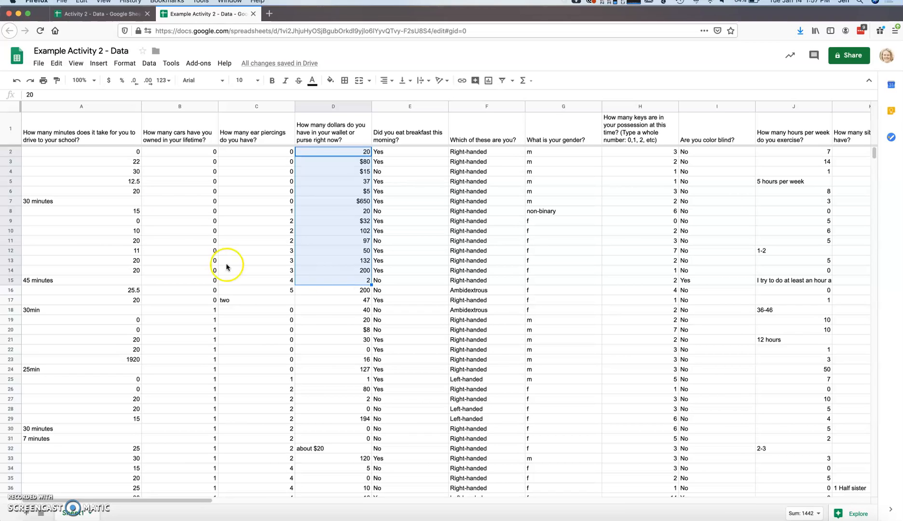
left_click(124, 68)
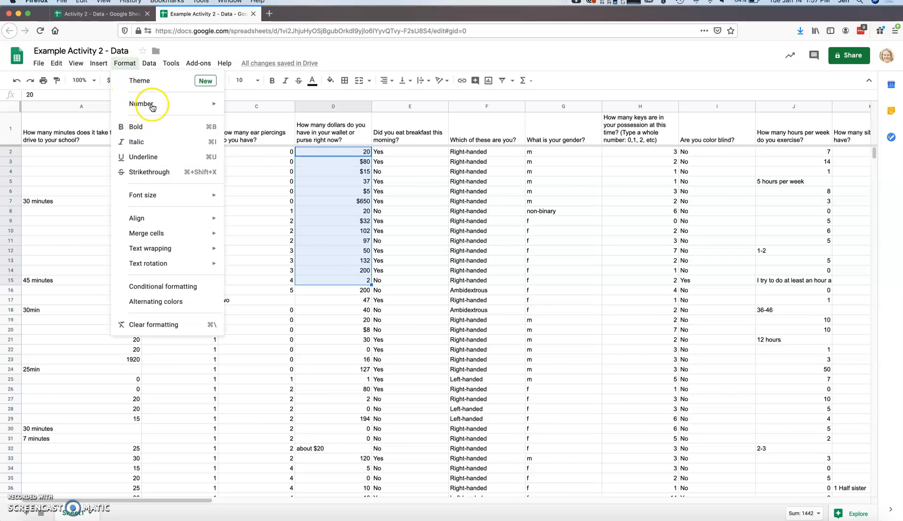
mouse_move(171, 107)
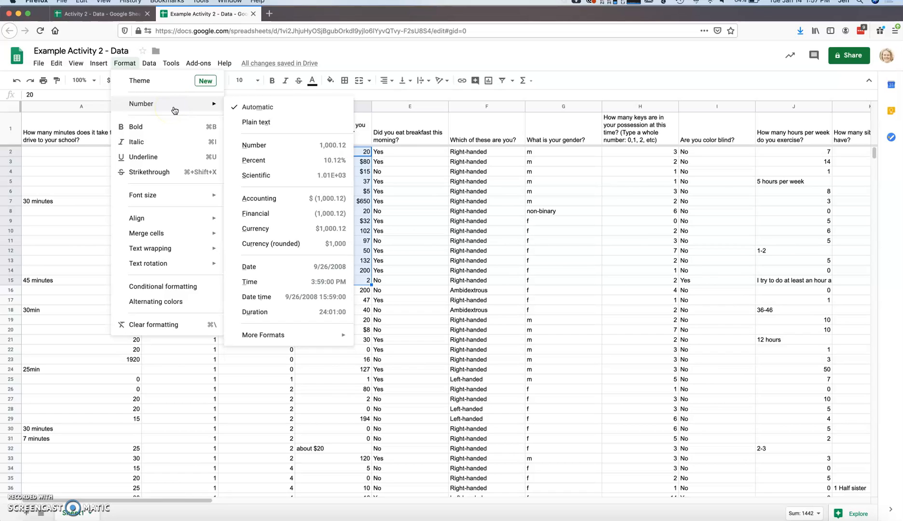
left_click(288, 146)
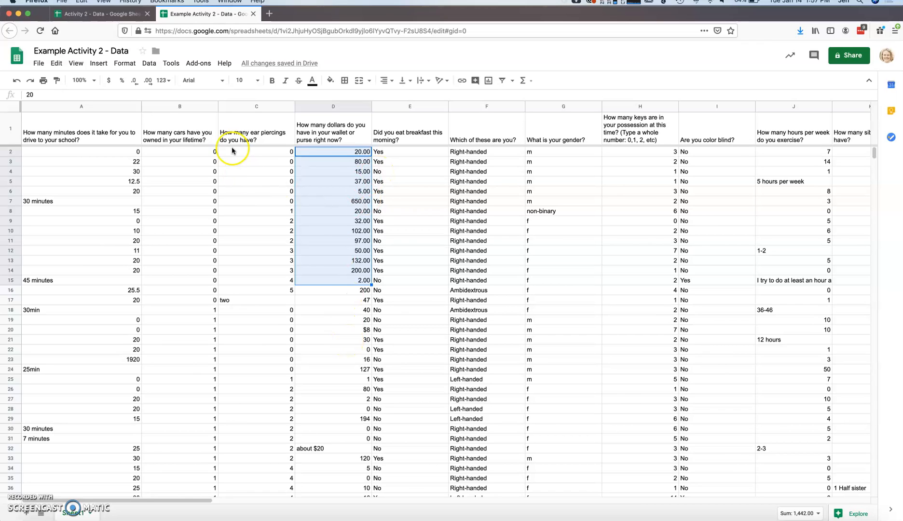
left_click(134, 82)
left_click(135, 82)
Try adding extra decimal places to the amounts in D2:D15 and reduce them back to whole numbers.
left_click(146, 83)
left_click(146, 84)
left_click(146, 83)
left_click(146, 84)
left_click(146, 84)
left_click(146, 84)
left_click(147, 83)
left_click(147, 84)
left_click(136, 83)
left_click(136, 83)
left_click(135, 83)
left_click(135, 83)
left_click(136, 83)
left_click(136, 83)
left_click(136, 83)
left_click(136, 83)
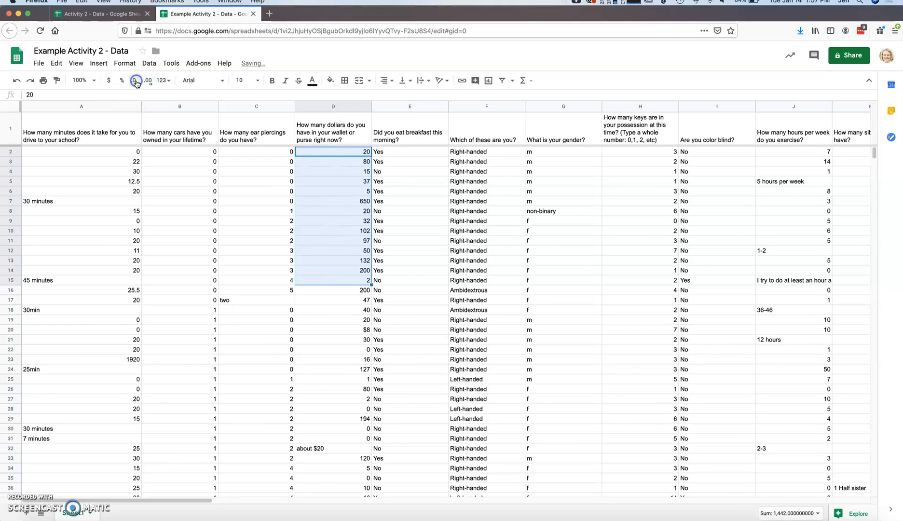
Review the number formats available for the selected dollar amounts in column D.
left_click(167, 81)
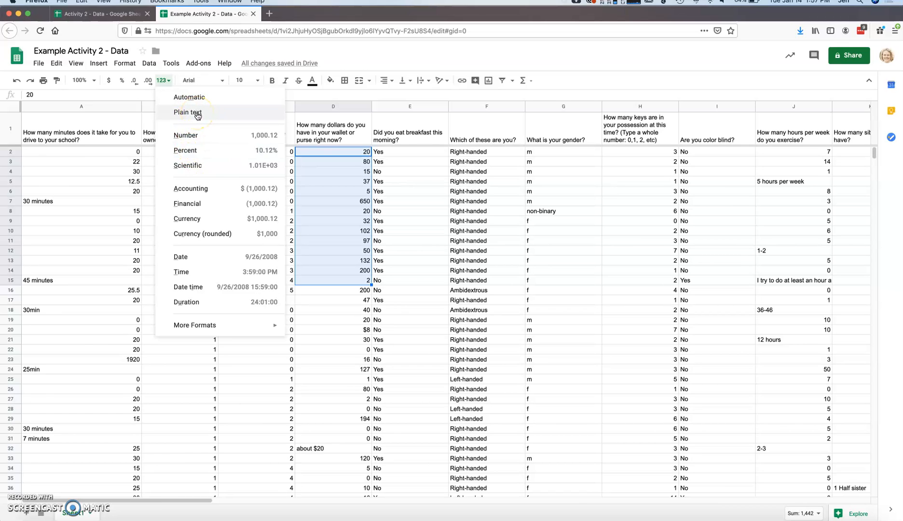
left_click(365, 222)
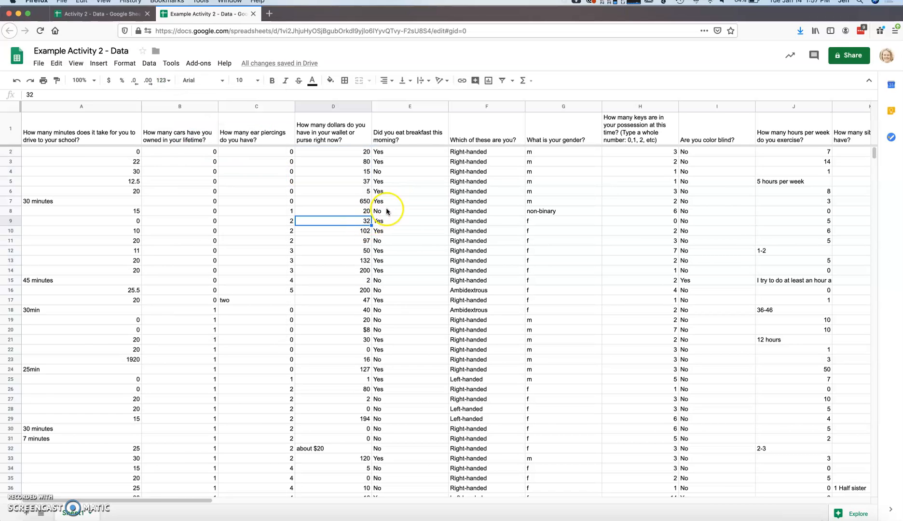
left_click(480, 169)
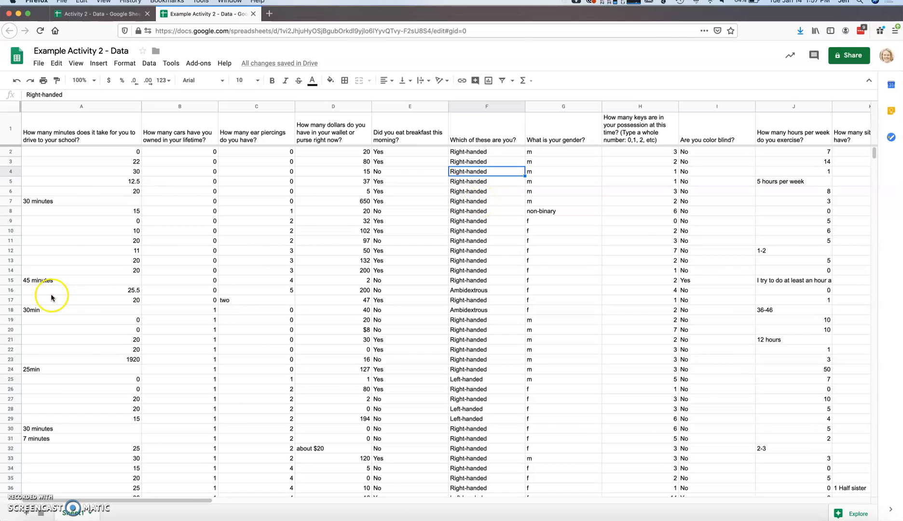
Replace the text answer in cell A7 of the driving-minutes column with the plain number 30.
left_click(107, 180)
left_click_drag(114, 151, 113, 190)
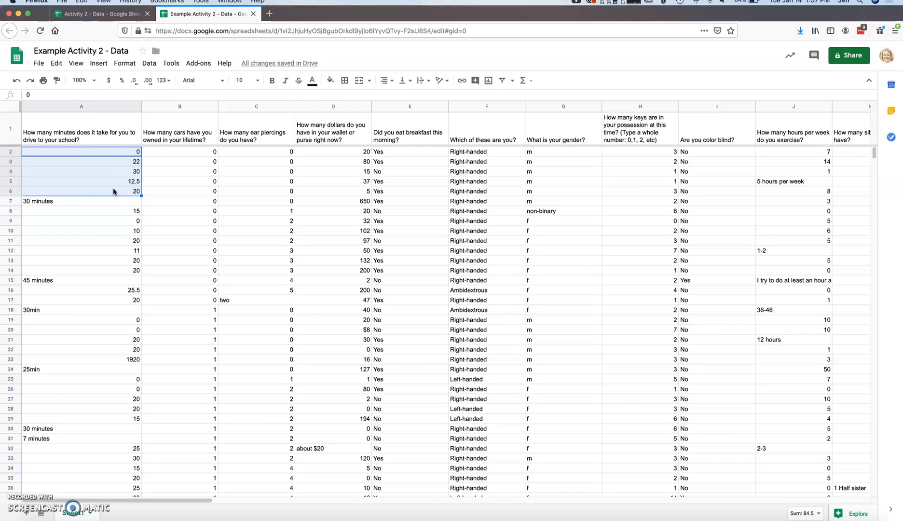
left_click(82, 202)
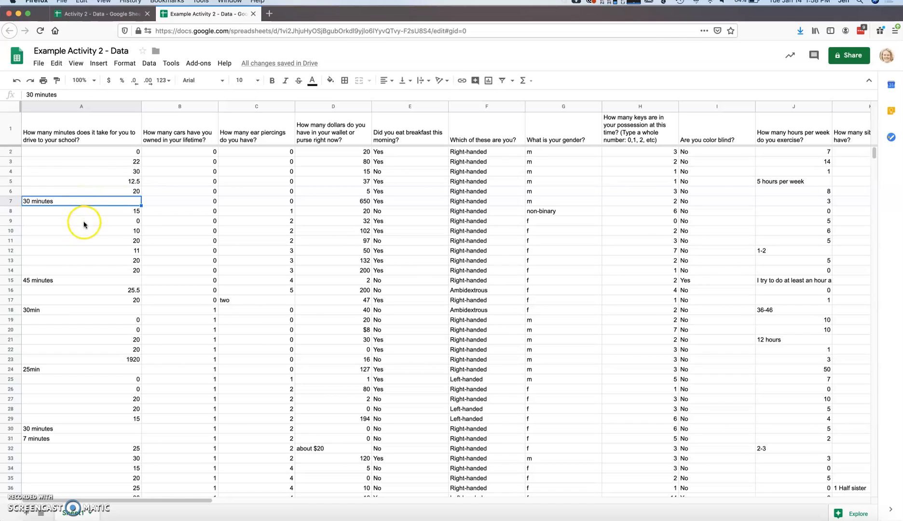
left_click(80, 283)
left_click(92, 202)
left_click(103, 190)
left_click(100, 201)
type("30")
key("Return")
Format the driving minutes in A2:A11 as Number with zero decimal places.
left_click_drag(112, 152, 113, 240)
left_click(168, 83)
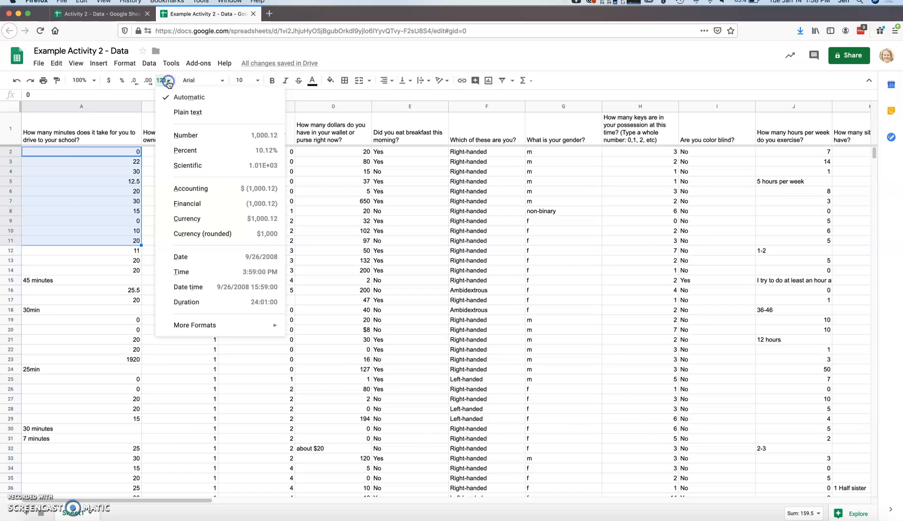
left_click(184, 134)
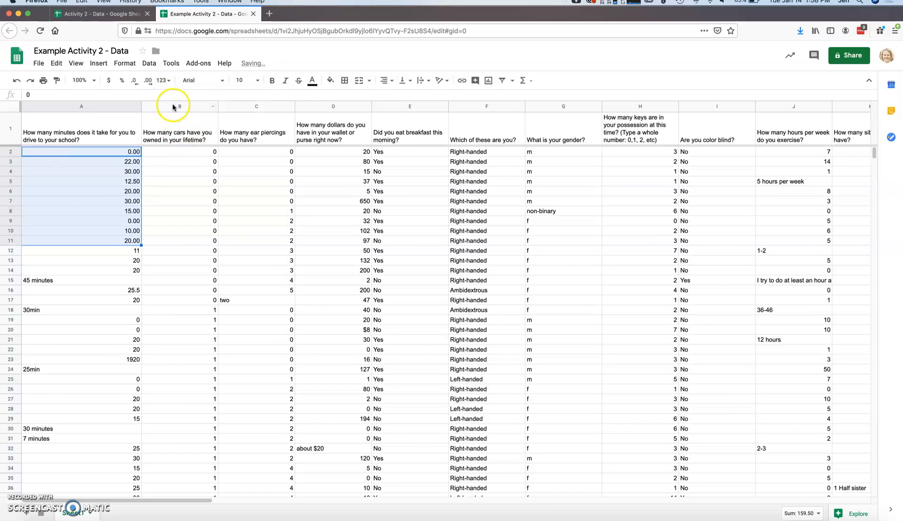
left_click(135, 80)
left_click(136, 81)
left_click(116, 201)
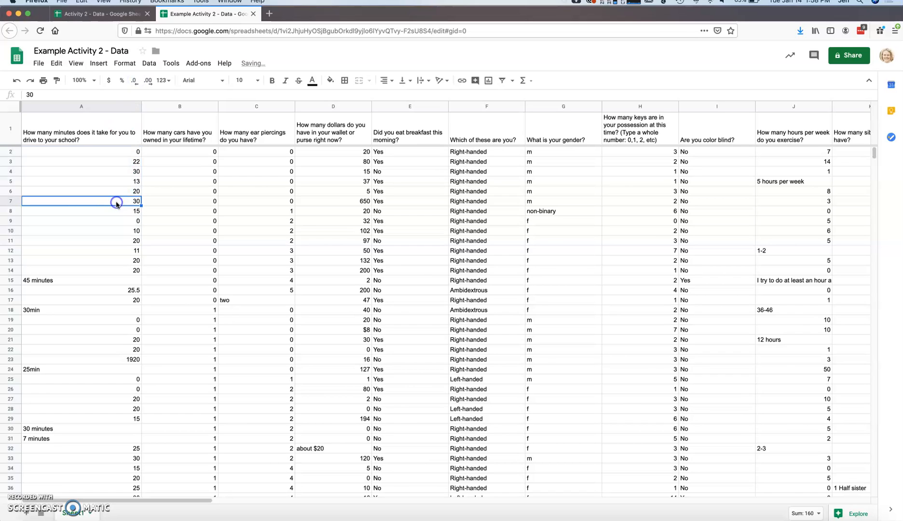